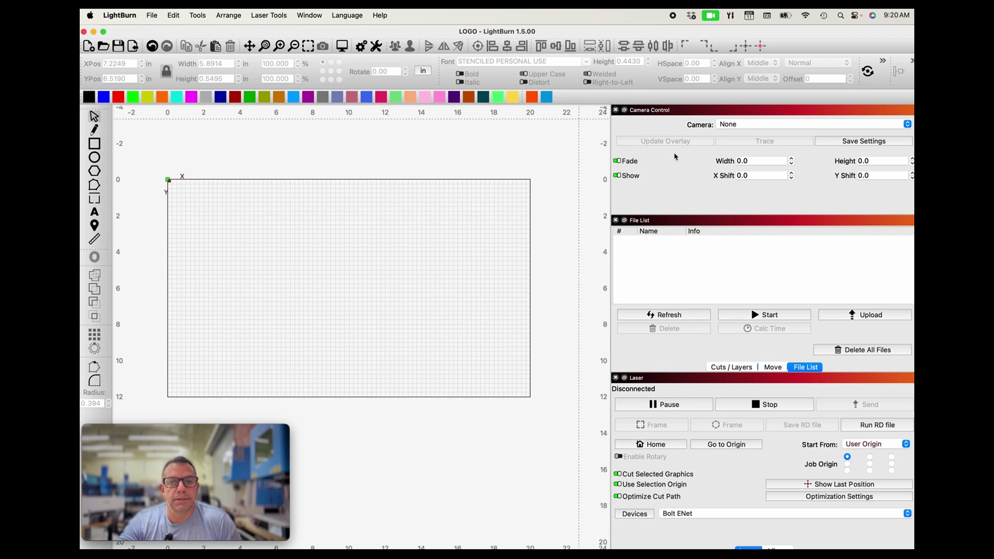
- Reopen Camera Control from the Window menu and dock it as a tab right after Cuts / Layers
left_click(616, 110)
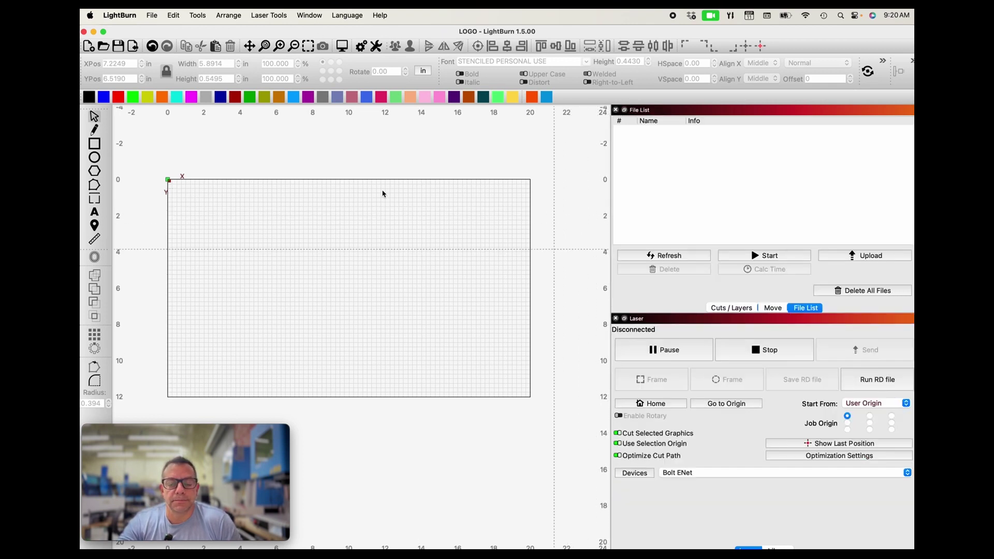
left_click(308, 16)
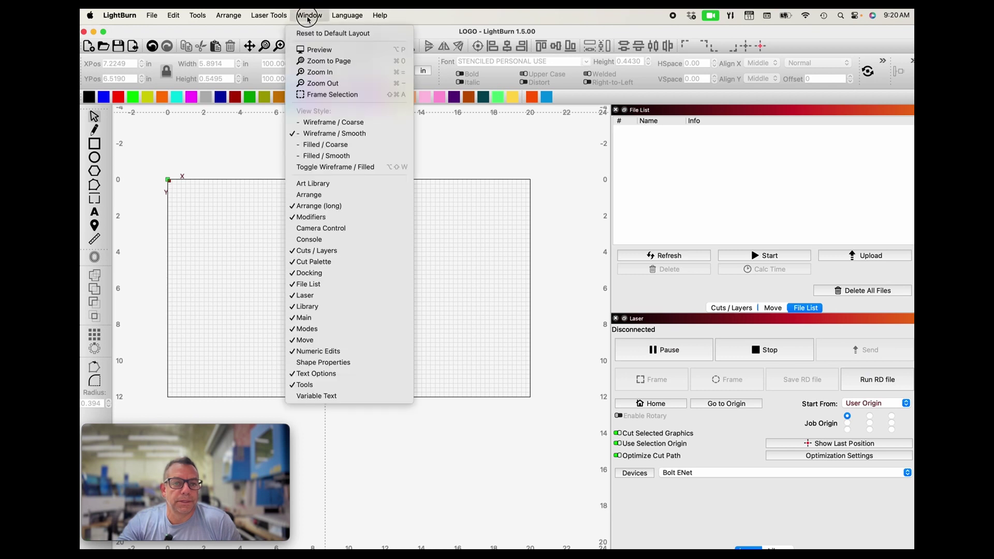
left_click(317, 228)
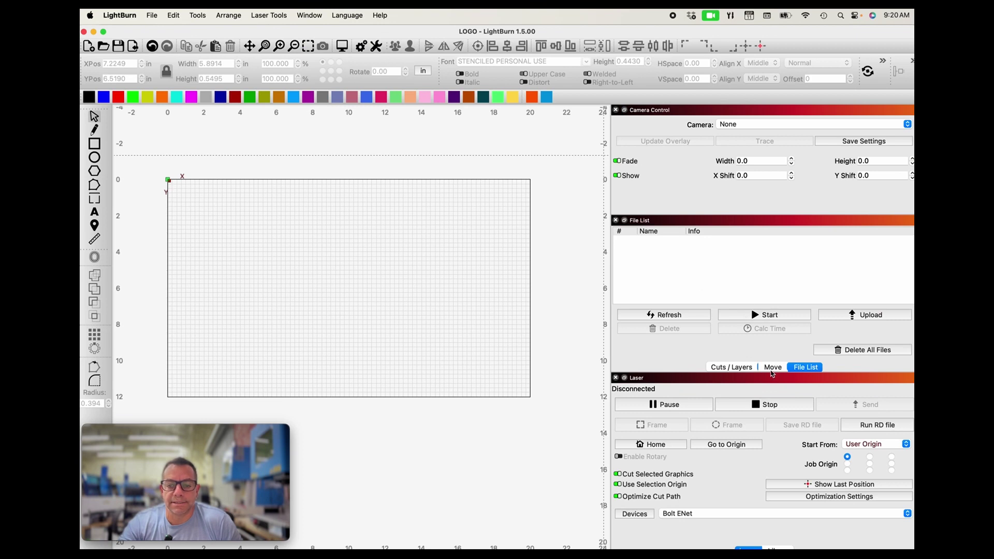
left_click_drag(712, 114, 744, 219)
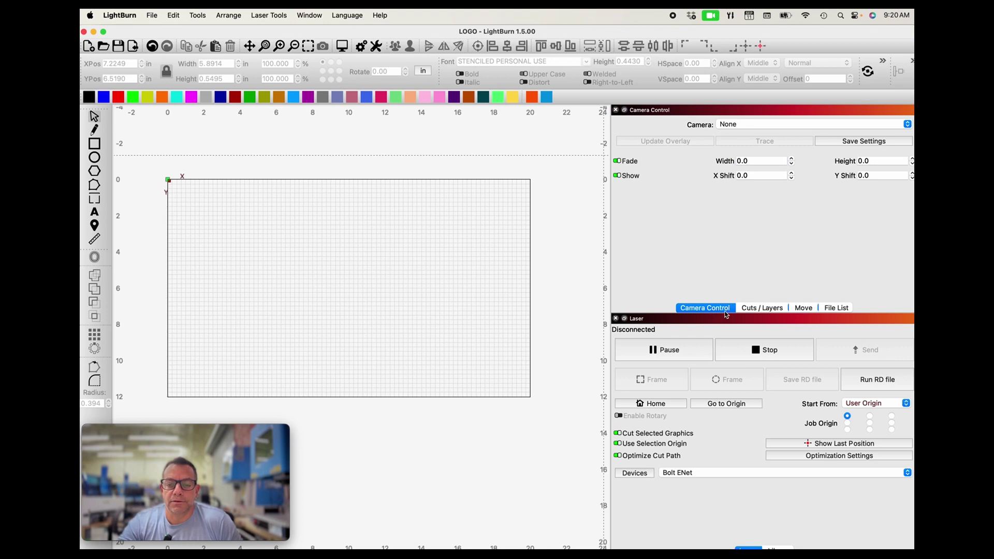
left_click_drag(725, 311, 732, 312)
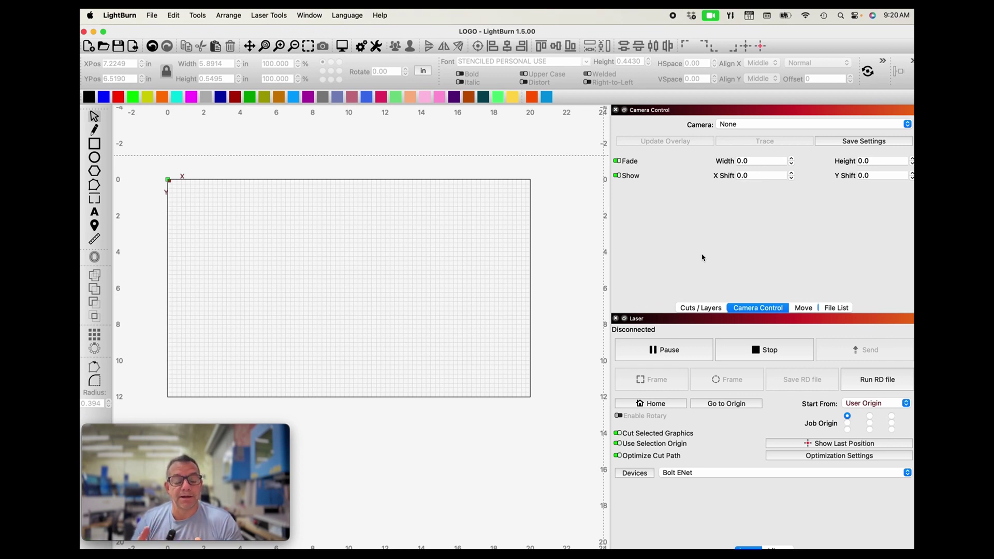
- Import camera settings from THUNDER > Calibration file for camera > 2331195.lbcm
right_click(710, 223)
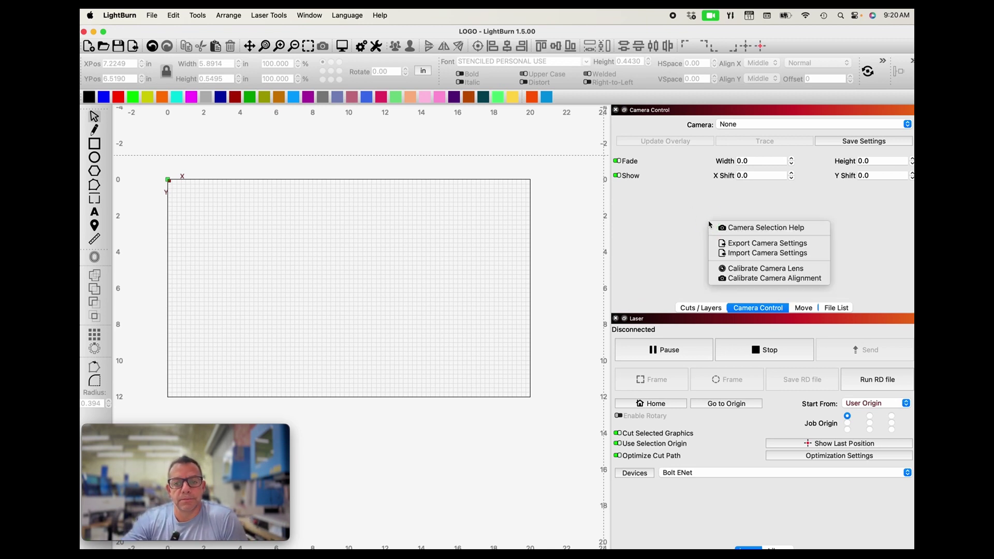
left_click(774, 254)
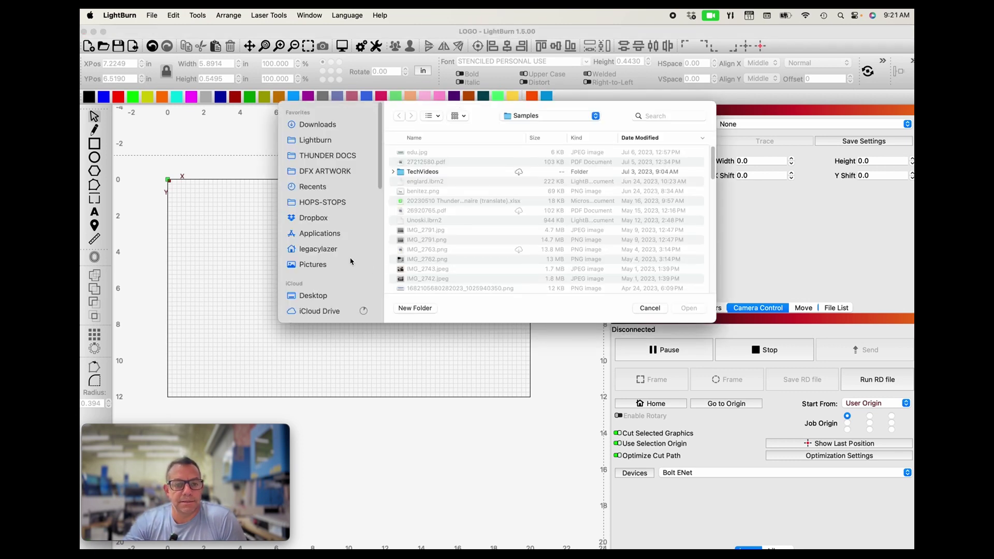
scroll(332, 259, "down", 10)
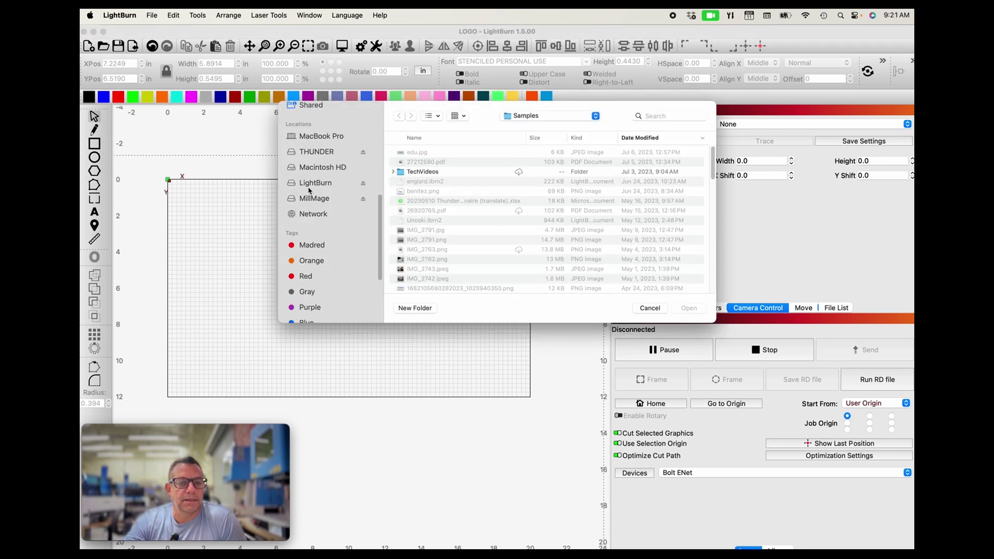
left_click(317, 152)
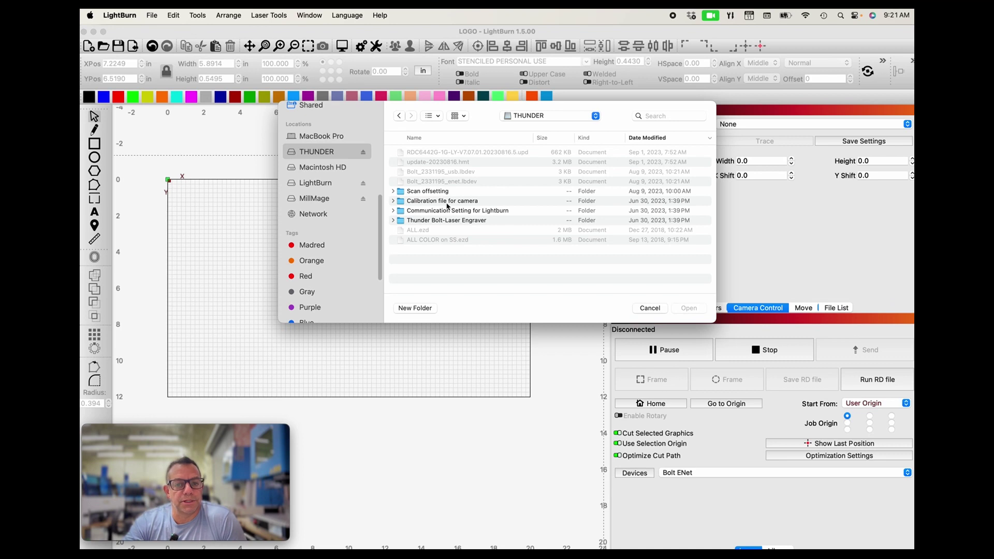
left_click(394, 203)
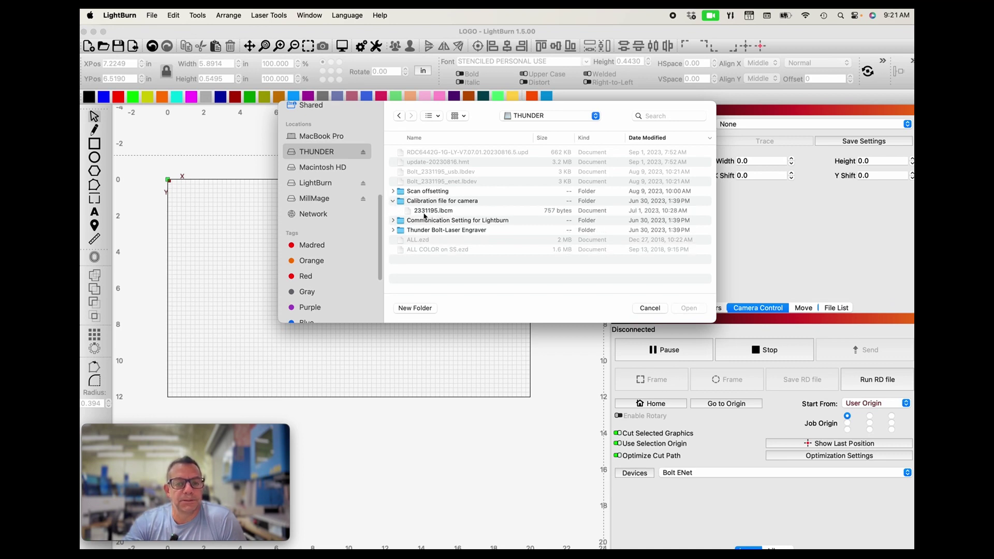
left_click(431, 212)
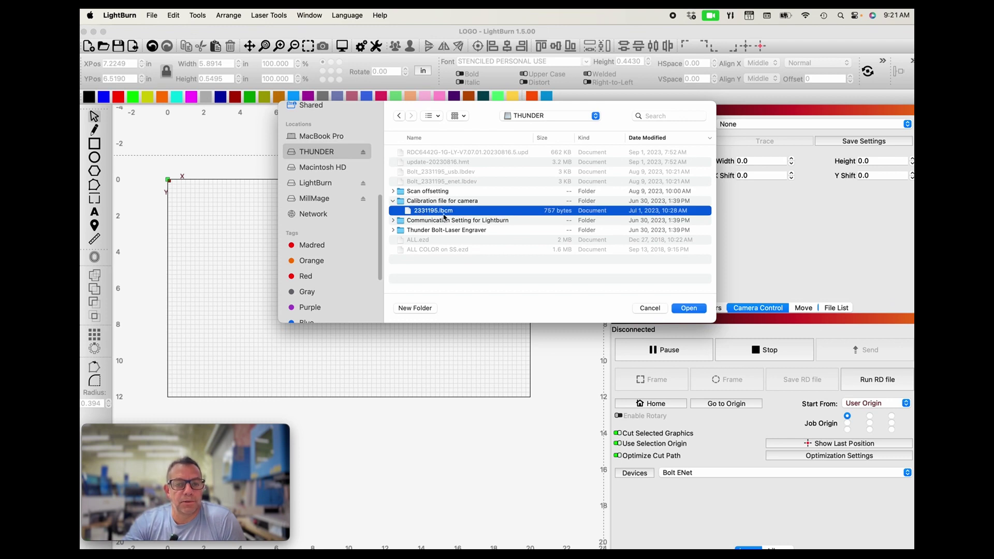
left_click(692, 309)
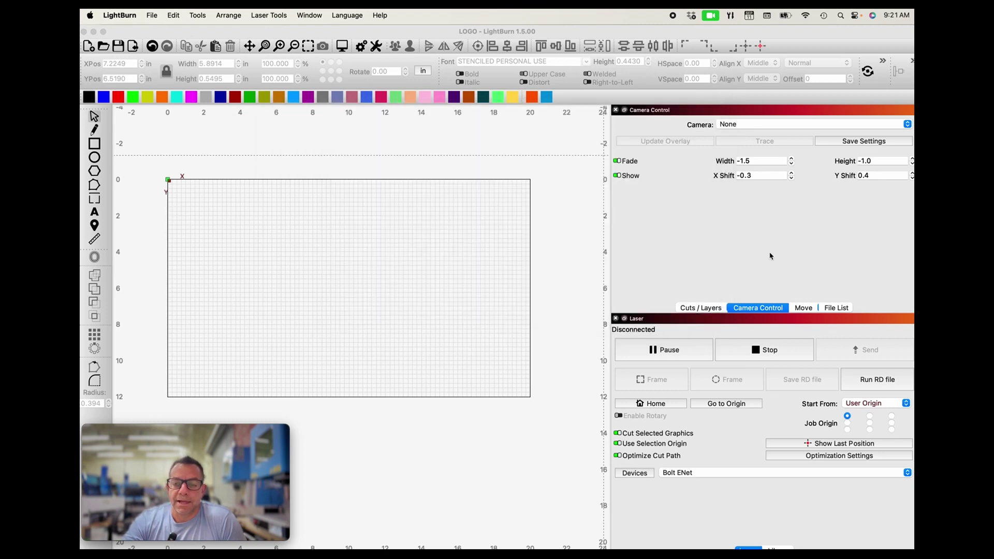
left_click(831, 125)
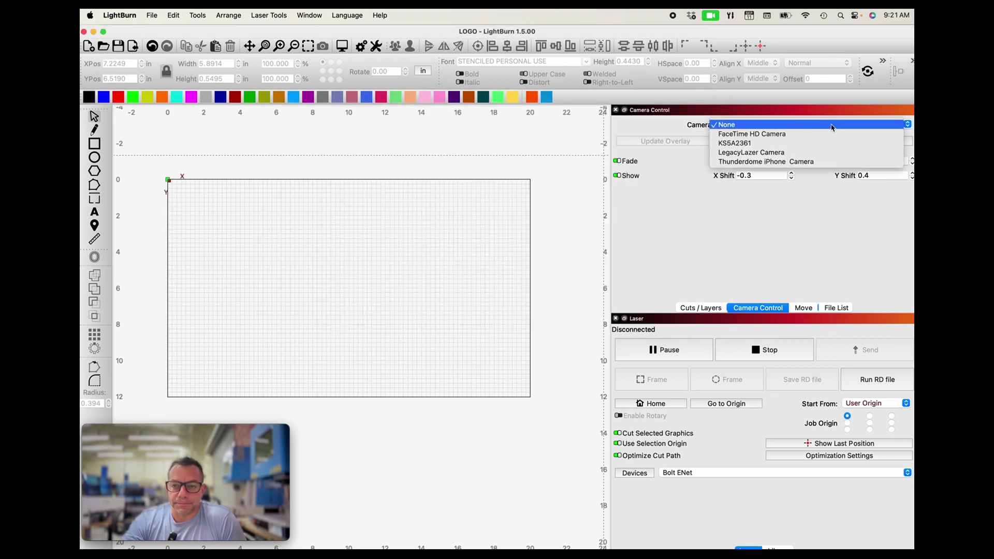
- Choose KS5A2361 in the Camera dropdown to get its live bed preview
left_click(730, 148)
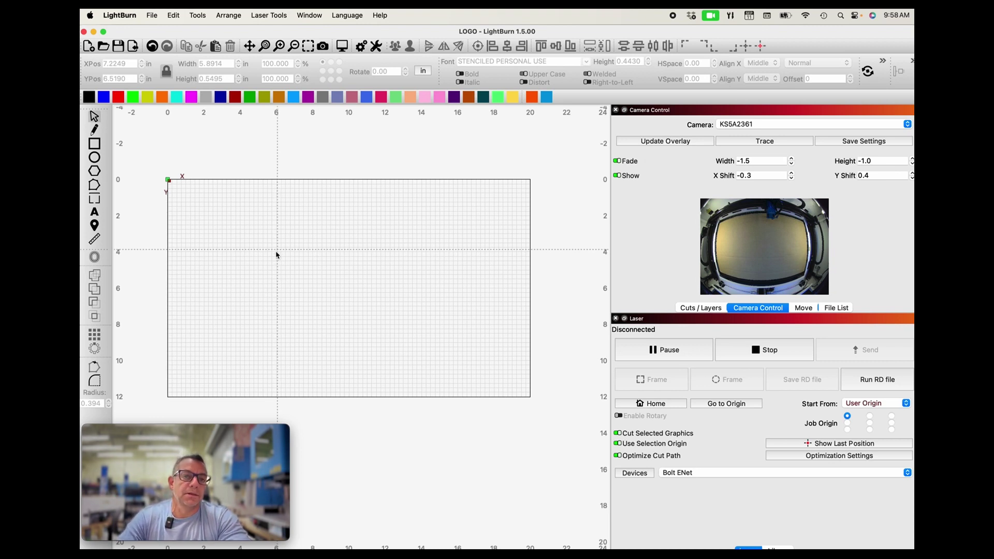
- Run Calibrate Camera Alignment for the fixed over-work-area KS5A2361 camera and reach the cut settings page
left_click(280, 17)
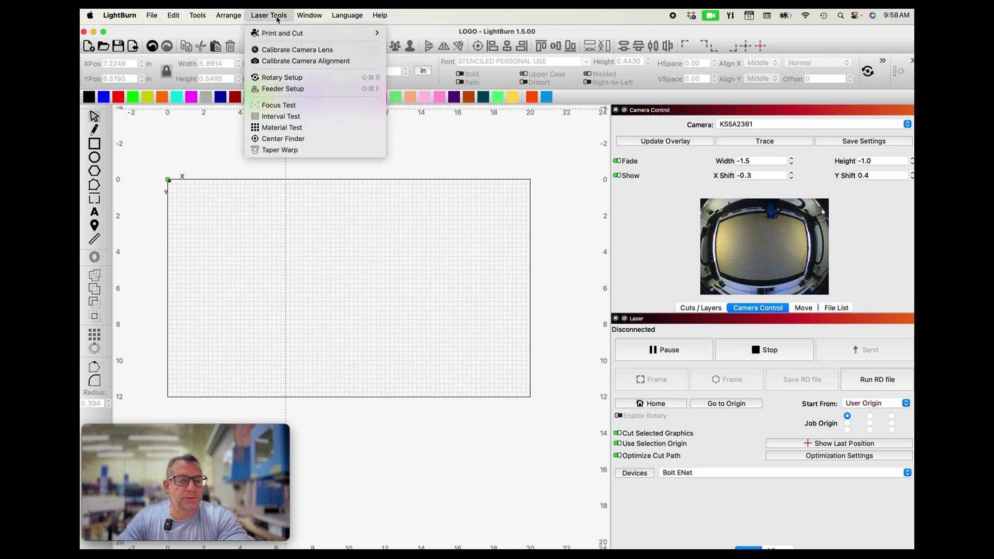
left_click(304, 63)
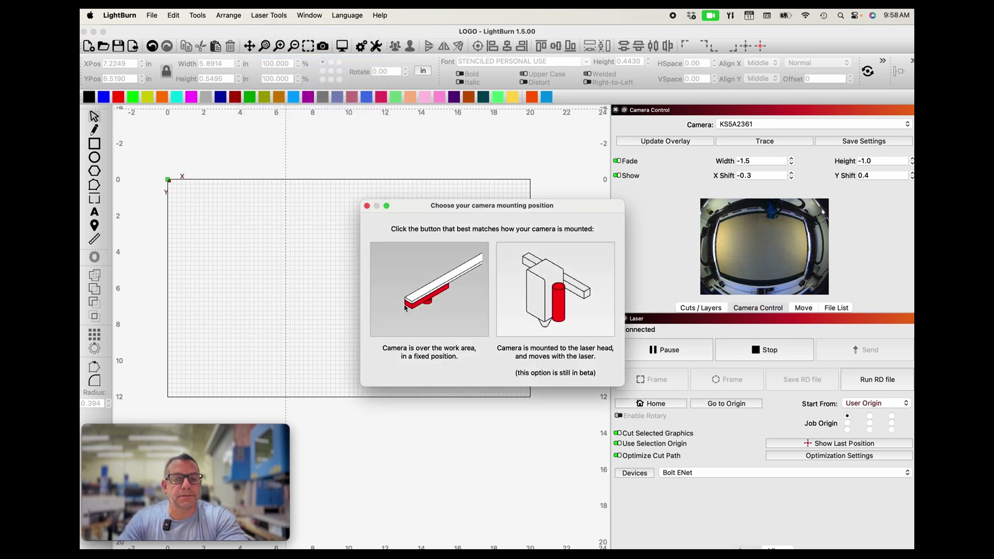
left_click(429, 297)
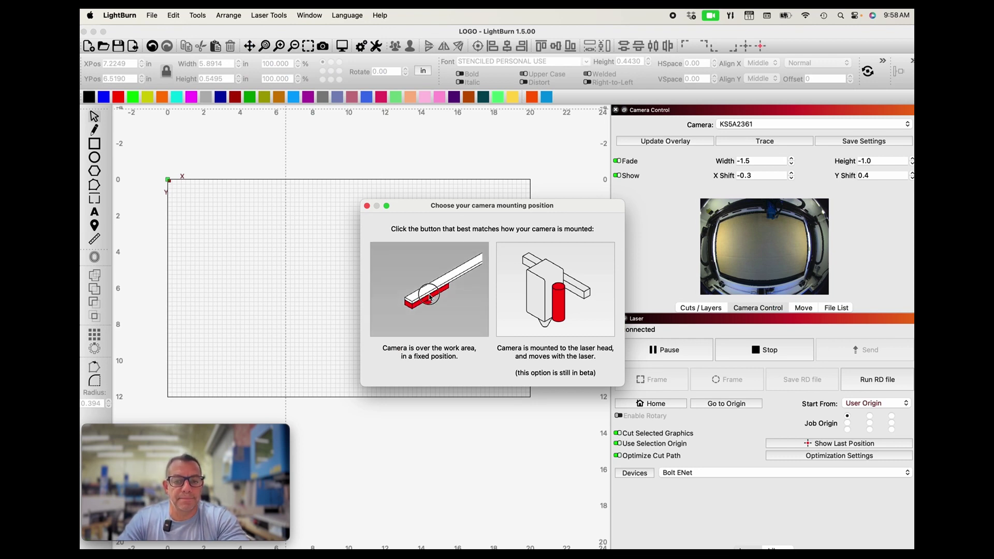
left_click(446, 221)
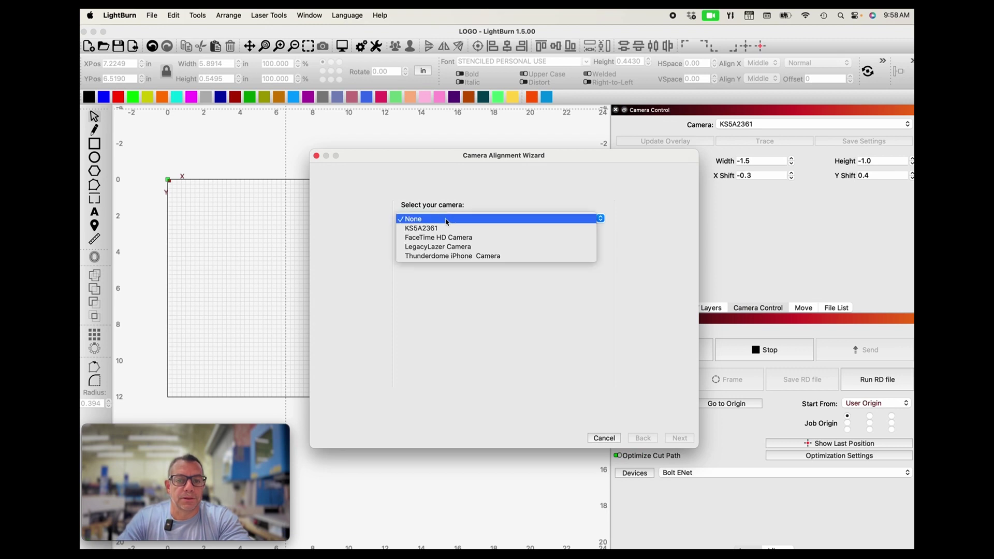
left_click(441, 230)
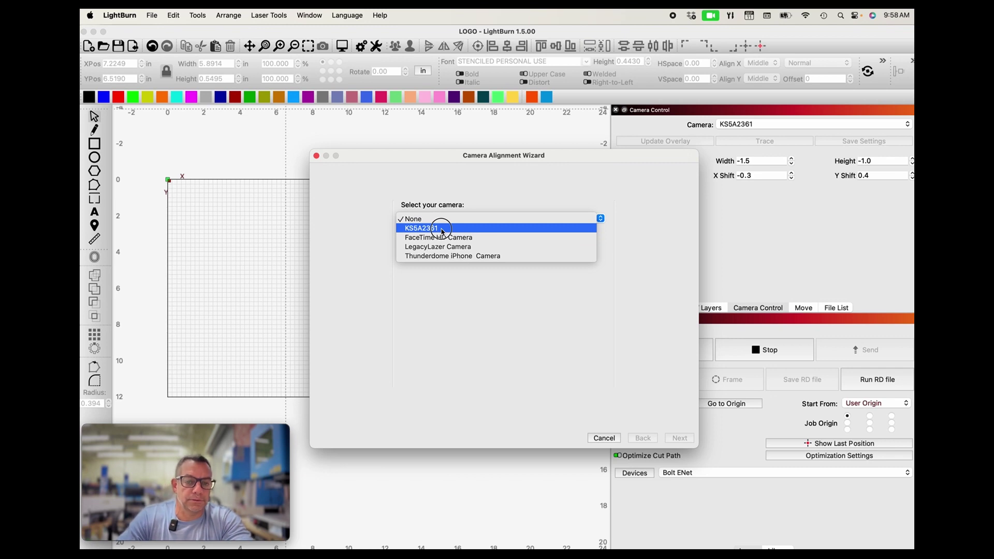
left_click(442, 231)
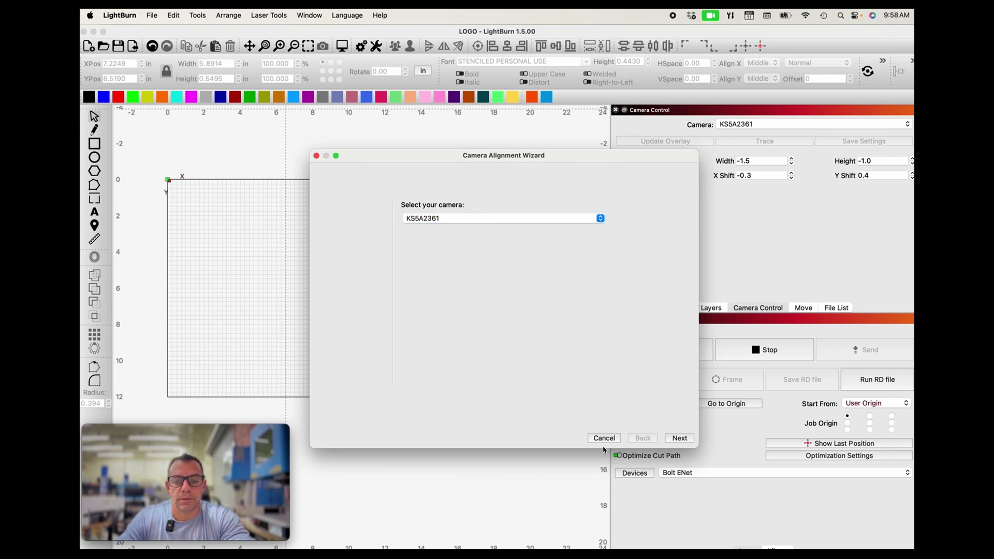
left_click(678, 438)
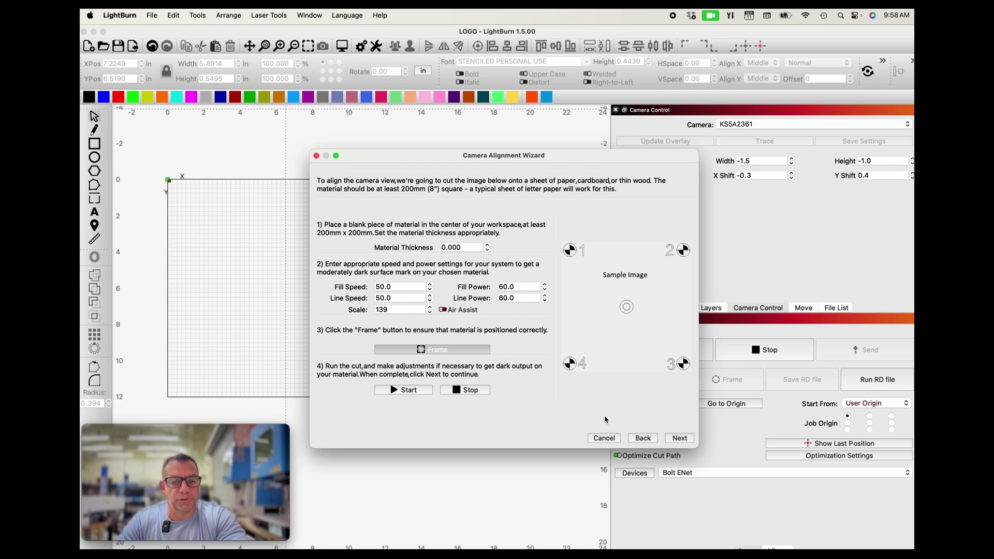
- Set fill speed 400, fill power 30 and line speed 89 in the alignment wizard
double_click(411, 287)
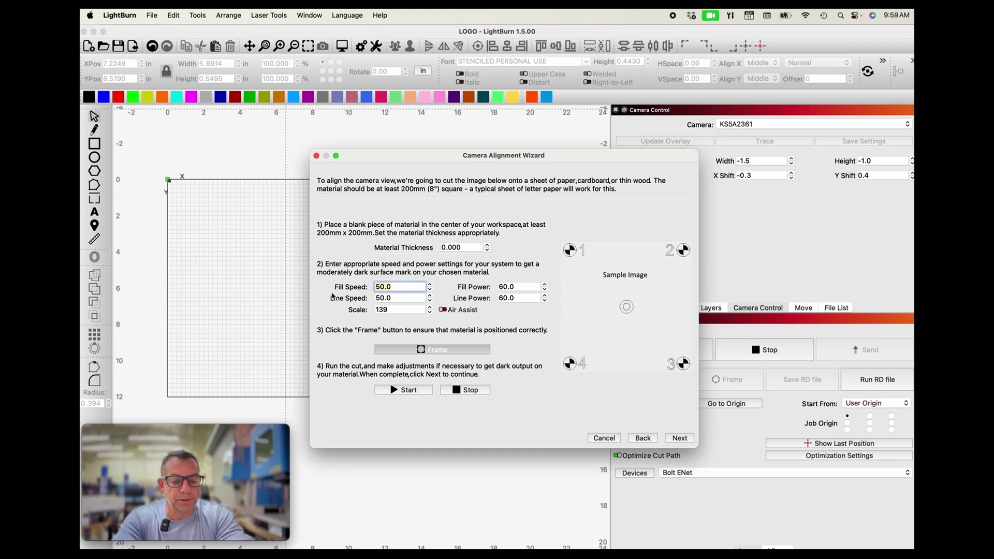
type("400")
key("Tab")
double_click(521, 286)
type("30")
key("Tab")
double_click(399, 298)
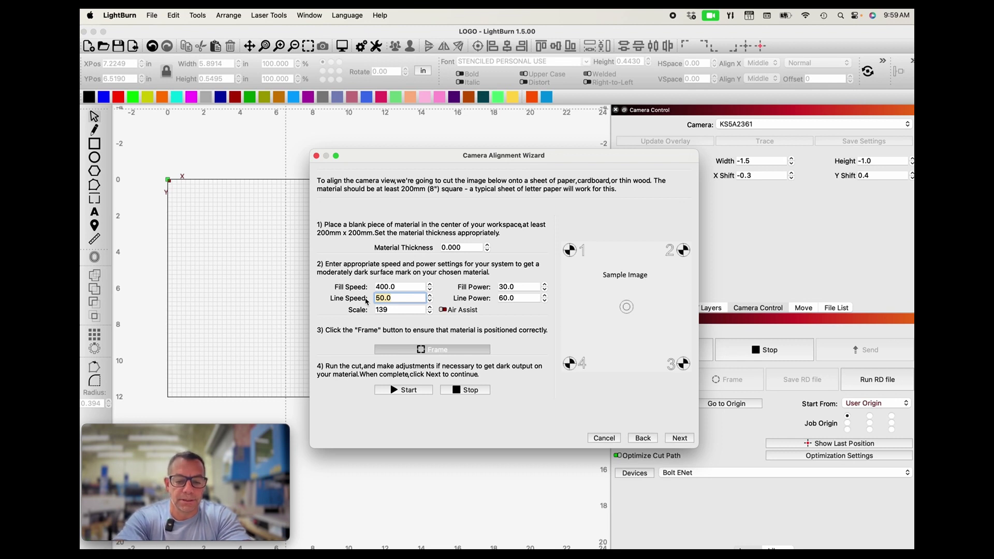
type("89")
key("Tab")
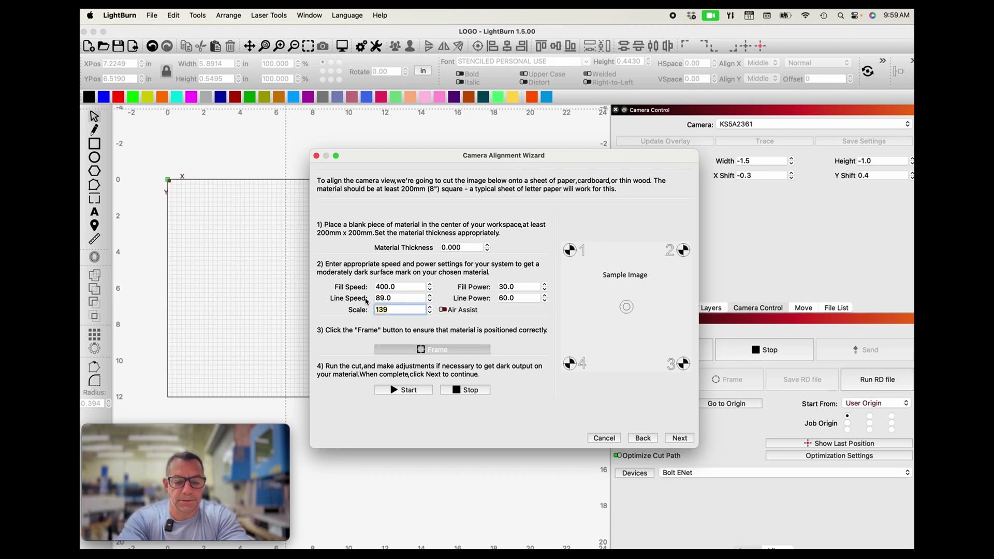
- Set line power 20 and scale 140, then frame the alignment cut on the material
left_click(520, 298)
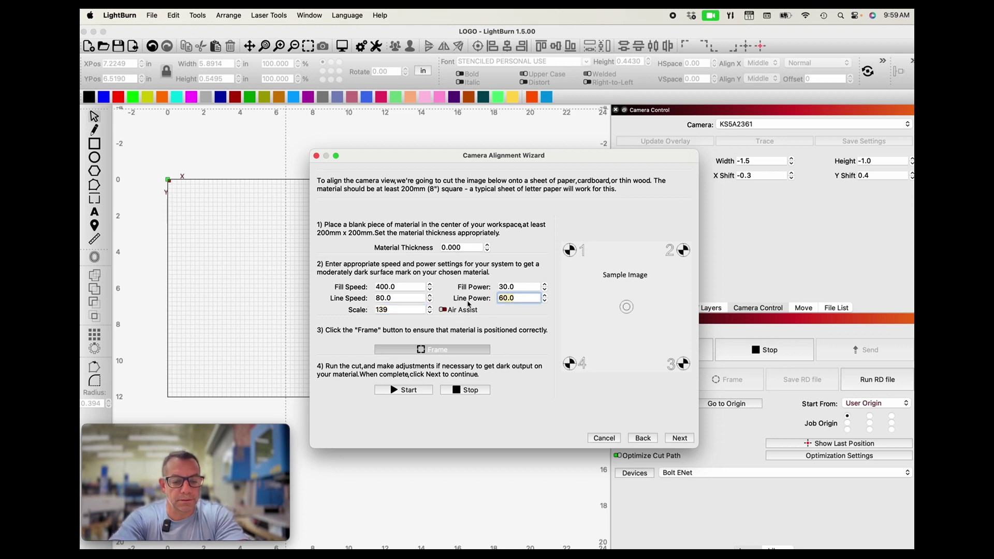
type("20")
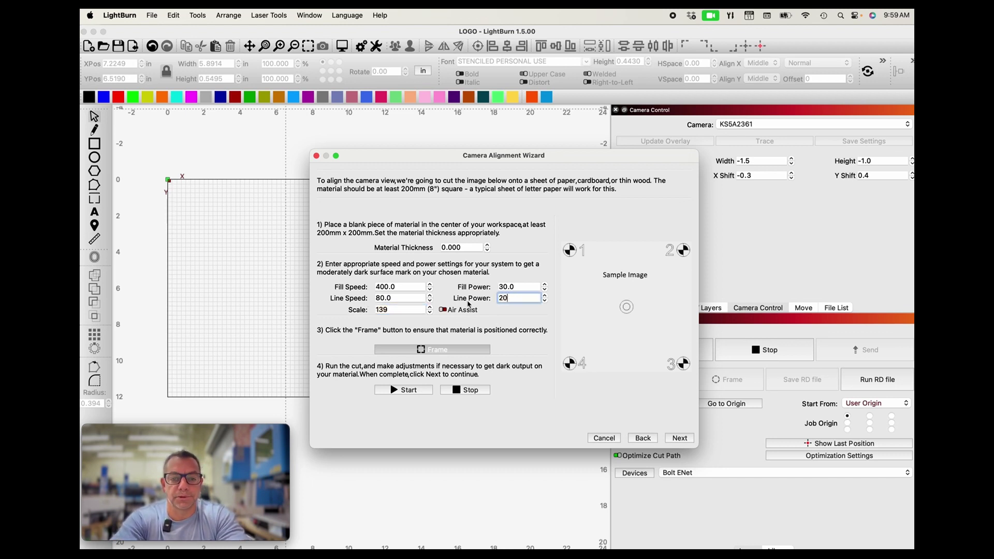
key("Tab")
left_click(407, 309)
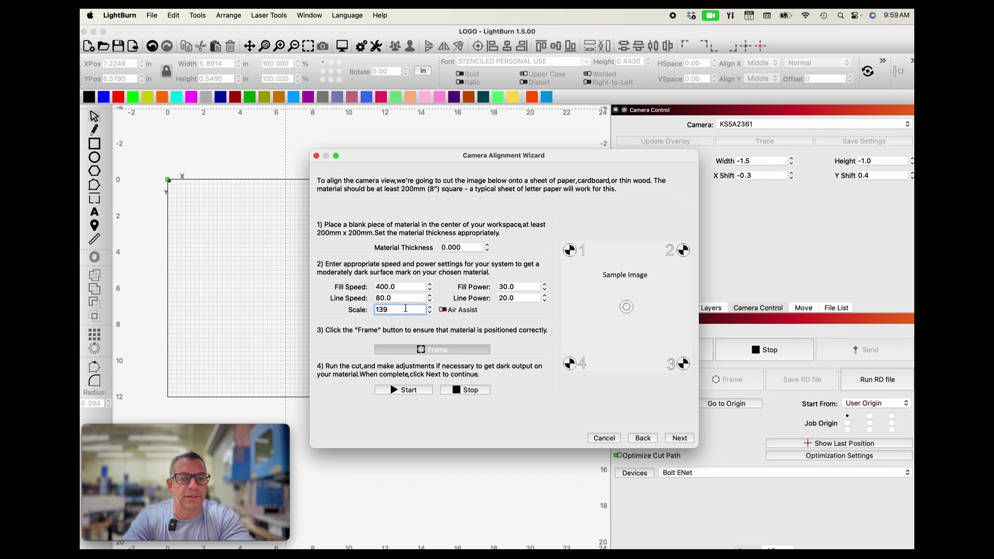
left_click_drag(405, 308, 356, 315)
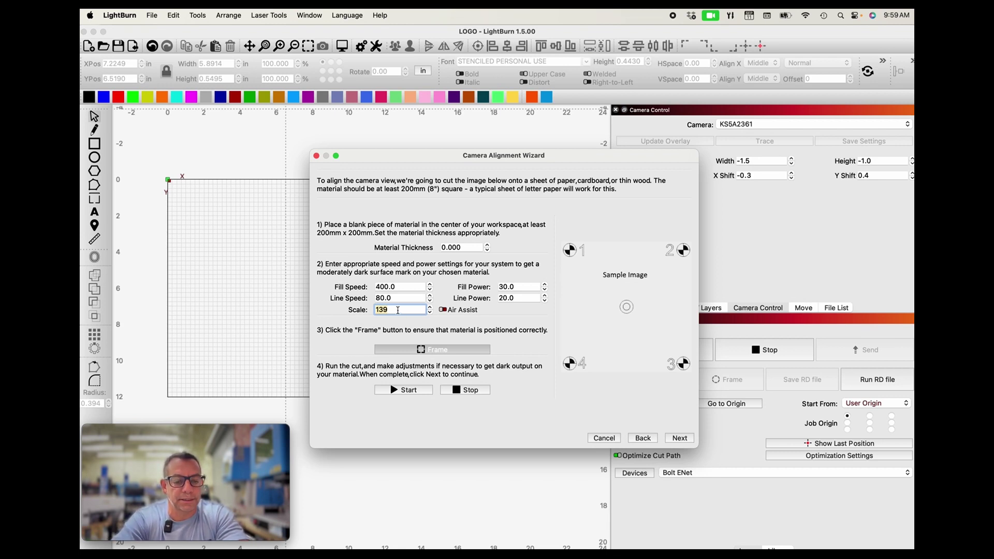
type("140")
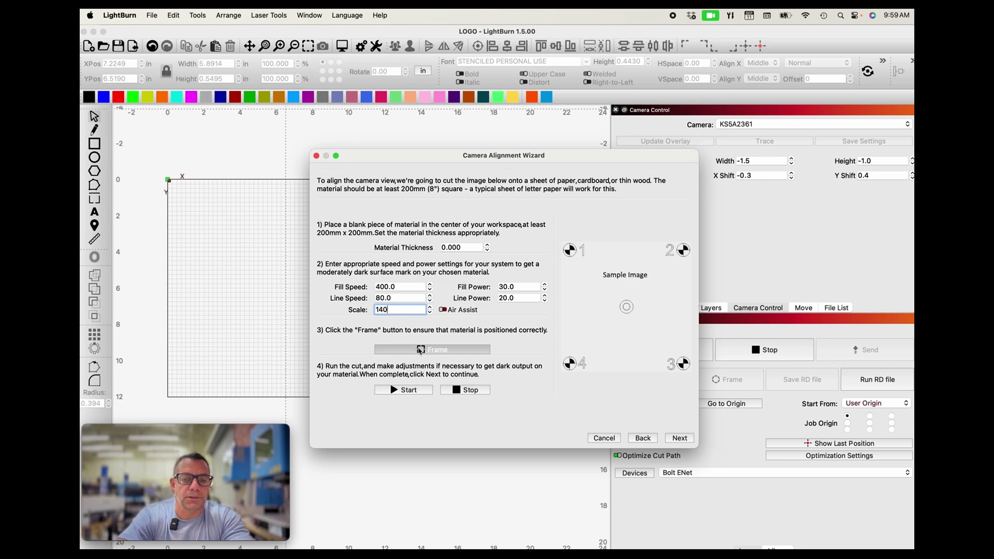
left_click(420, 350)
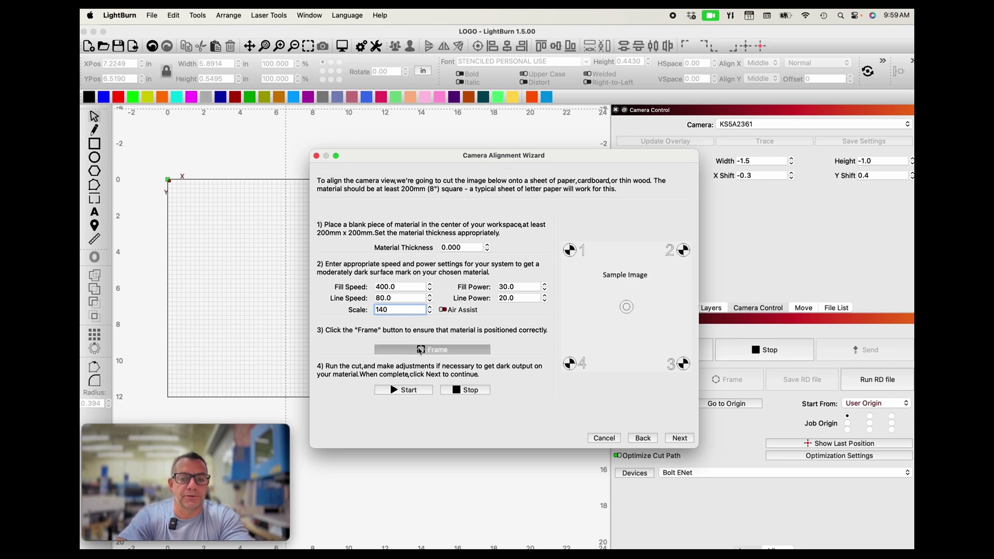
left_click_drag(473, 155, 658, 139)
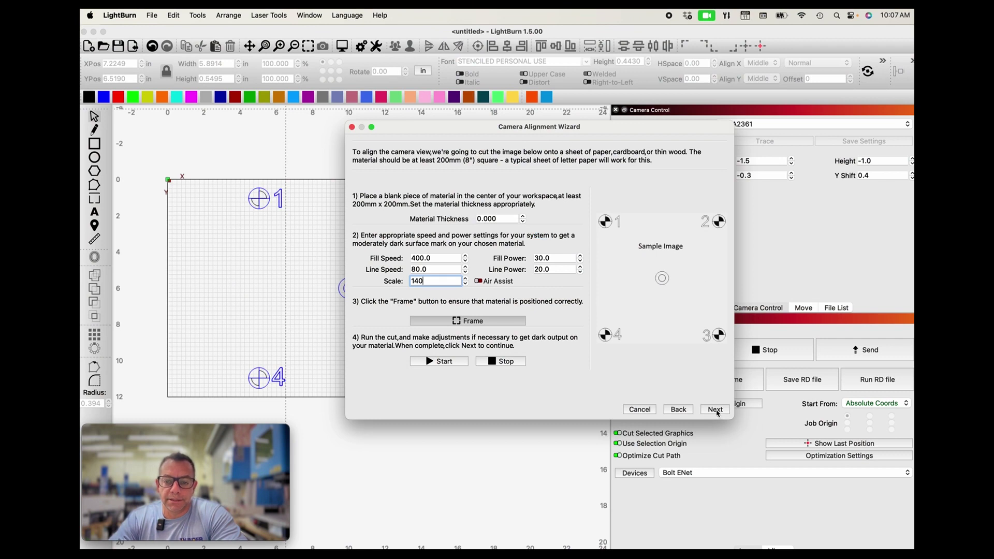
- Jog the laser head to Back Left, then capture and retake the camera image of the targets
left_click(714, 410)
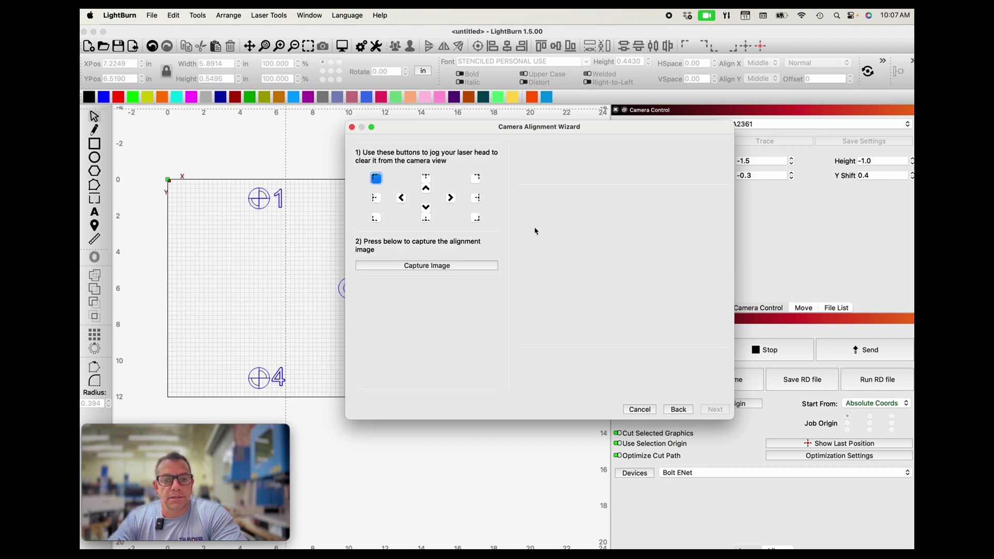
left_click(379, 182)
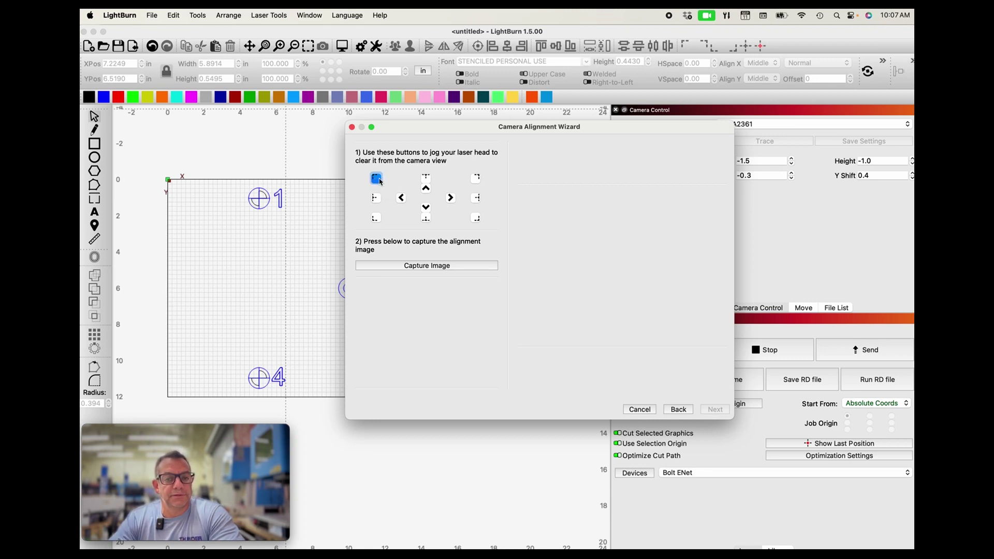
left_click(428, 267)
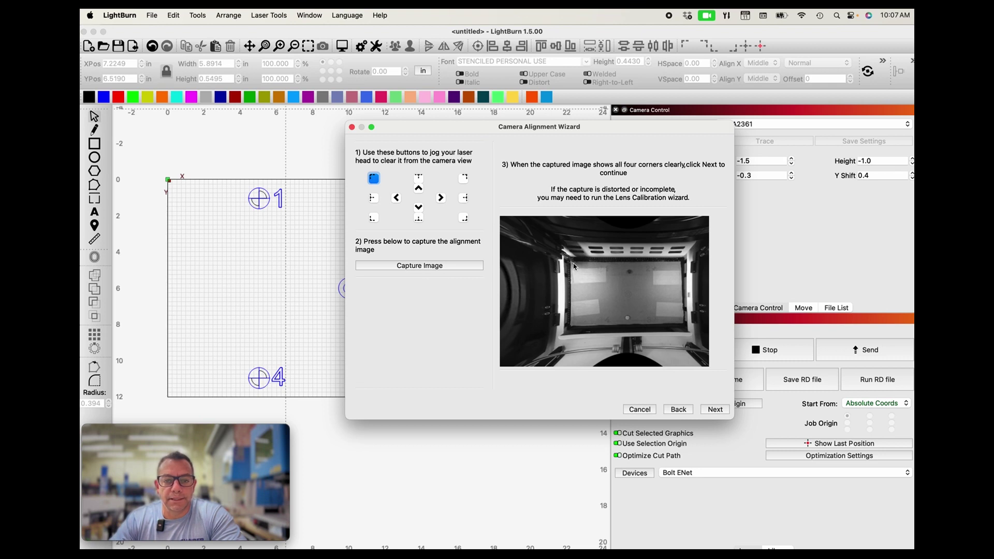
left_click(419, 269)
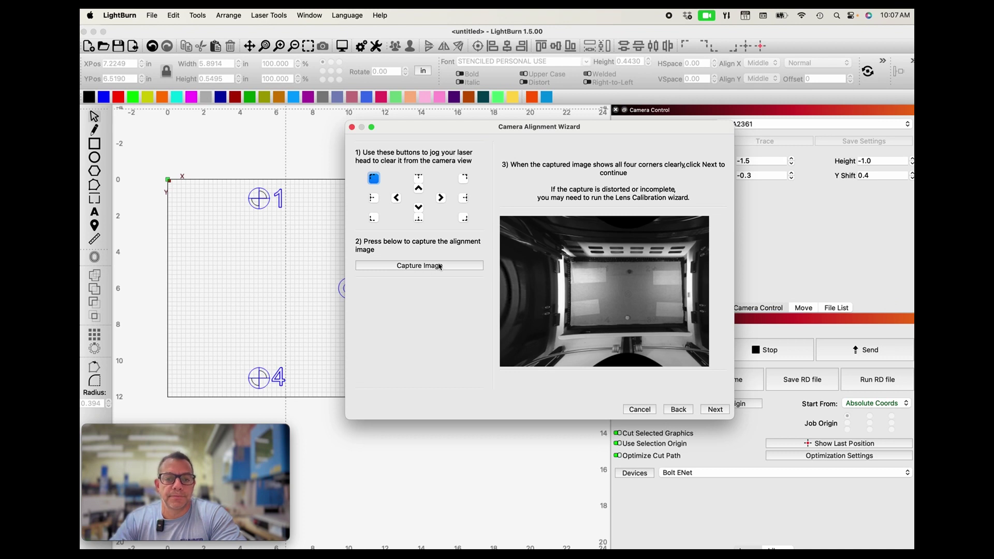
- Zoom into the captured image and mark the centre of target 1
left_click(715, 409)
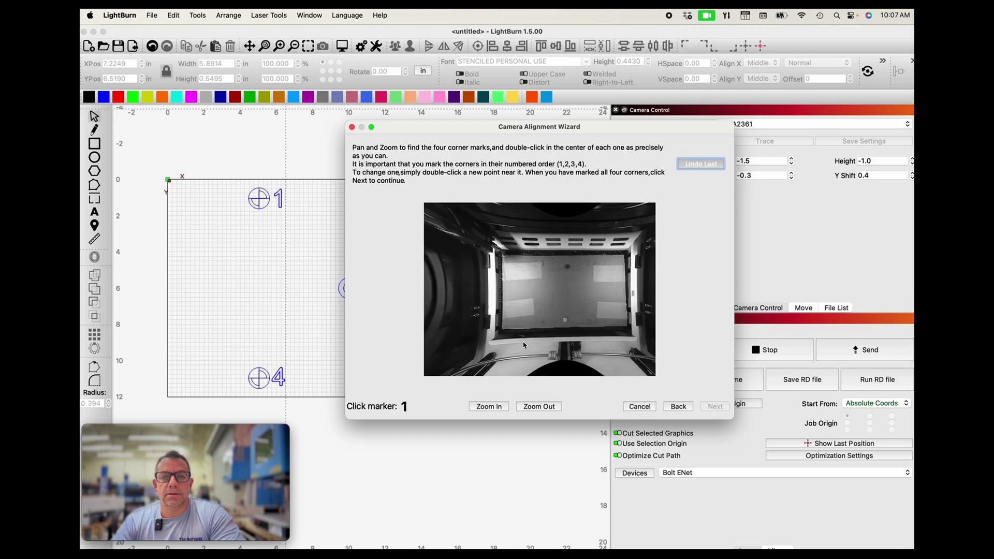
scroll(533, 299, "up", 1)
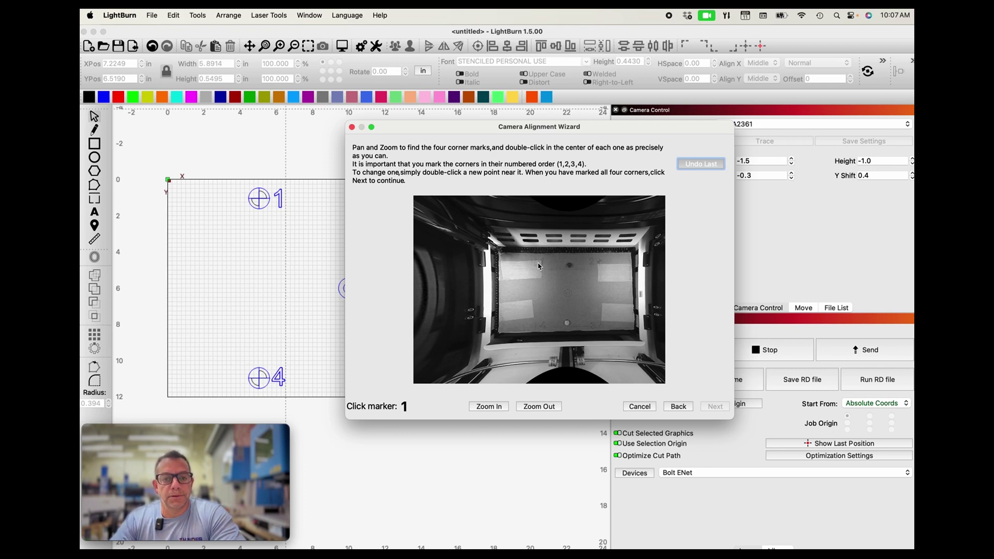
scroll(539, 266, "up", 5)
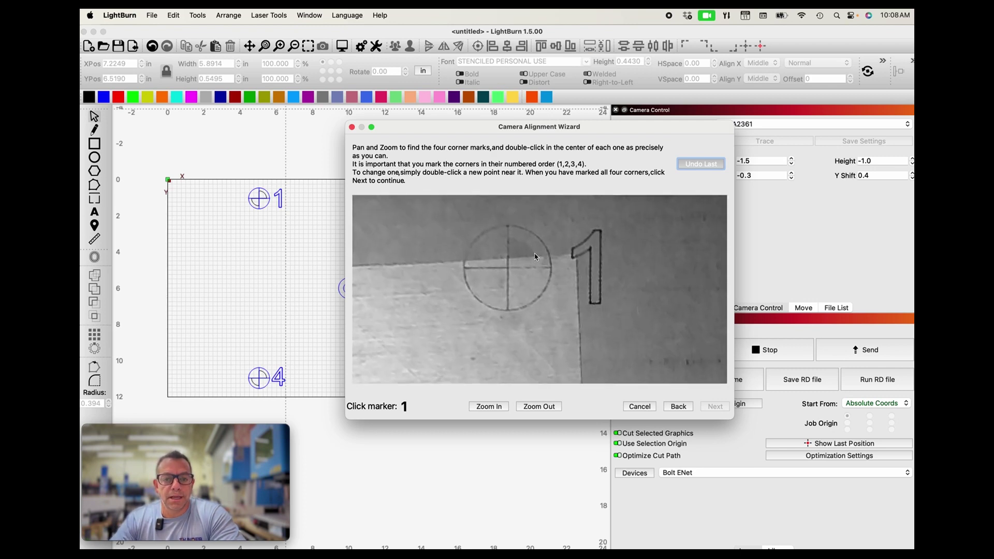
scroll(536, 257, "up", 2)
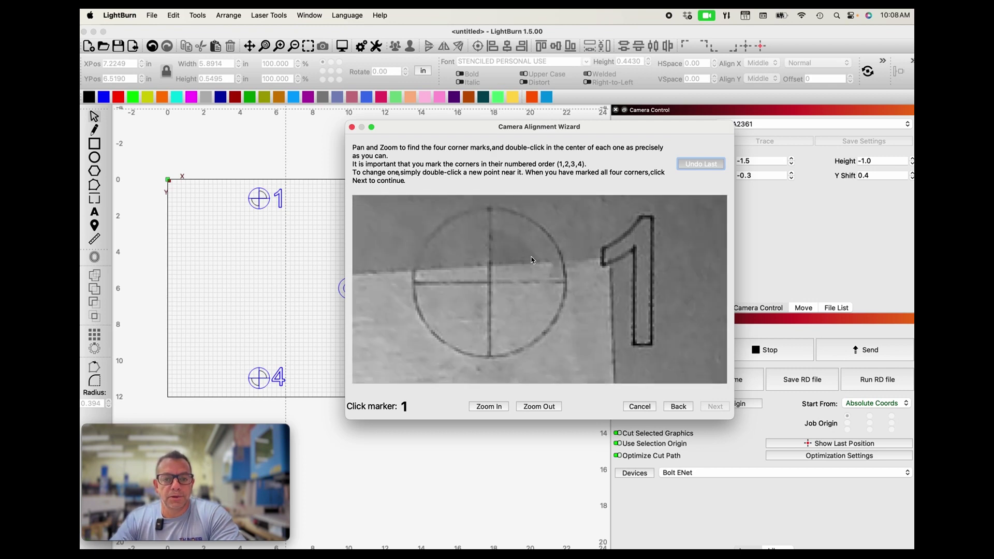
double_click(490, 285)
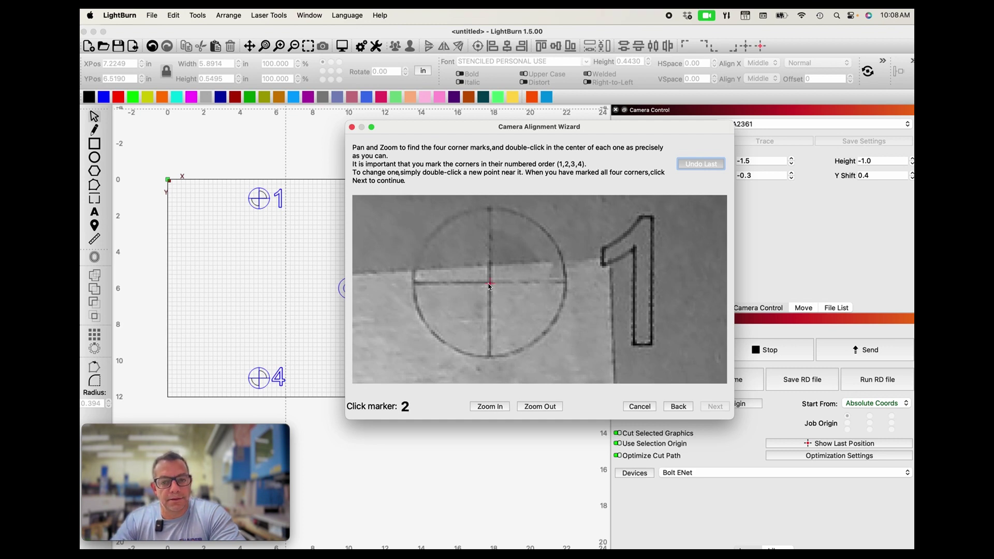
- Mark the centres of the remaining targets through 3 and 4, then zoom back out
scroll(436, 280, "down", 4)
scroll(436, 280, "down", 2)
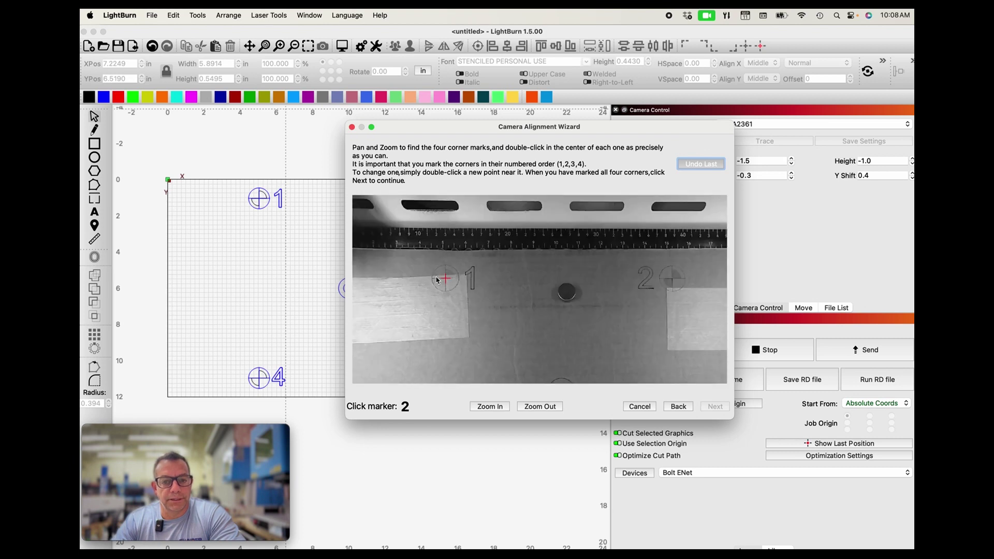
scroll(672, 284, "up", 5)
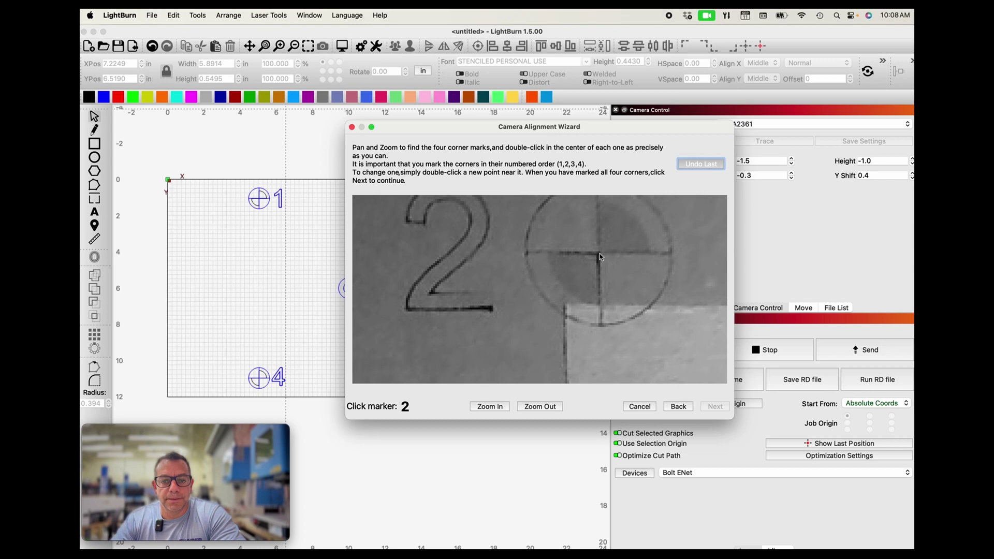
scroll(597, 311, "down", 4)
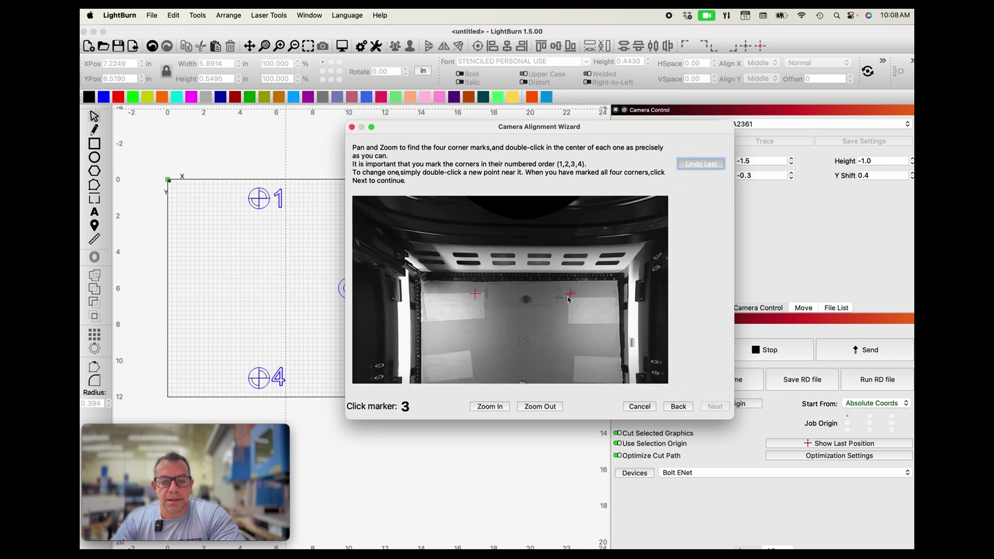
scroll(562, 350, "up", 4)
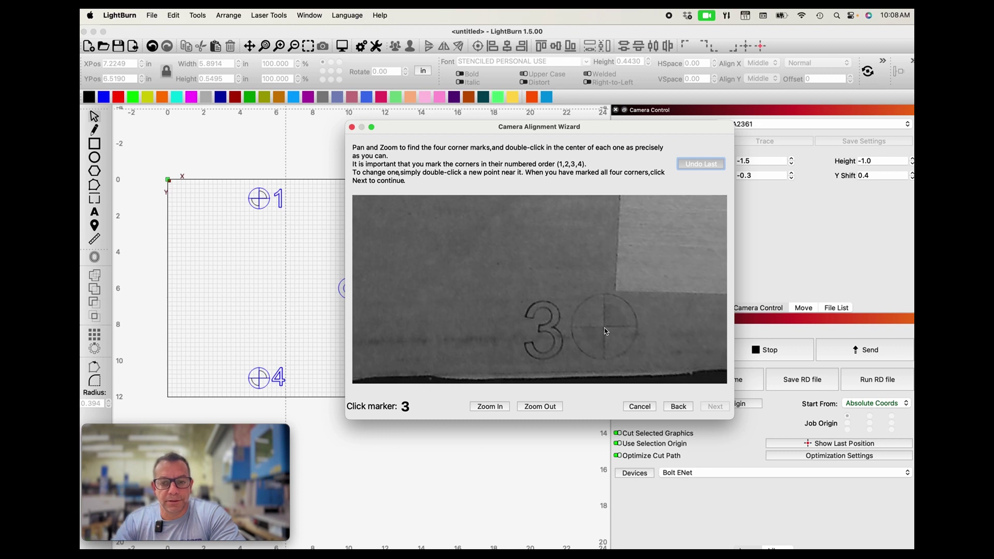
double_click(604, 328)
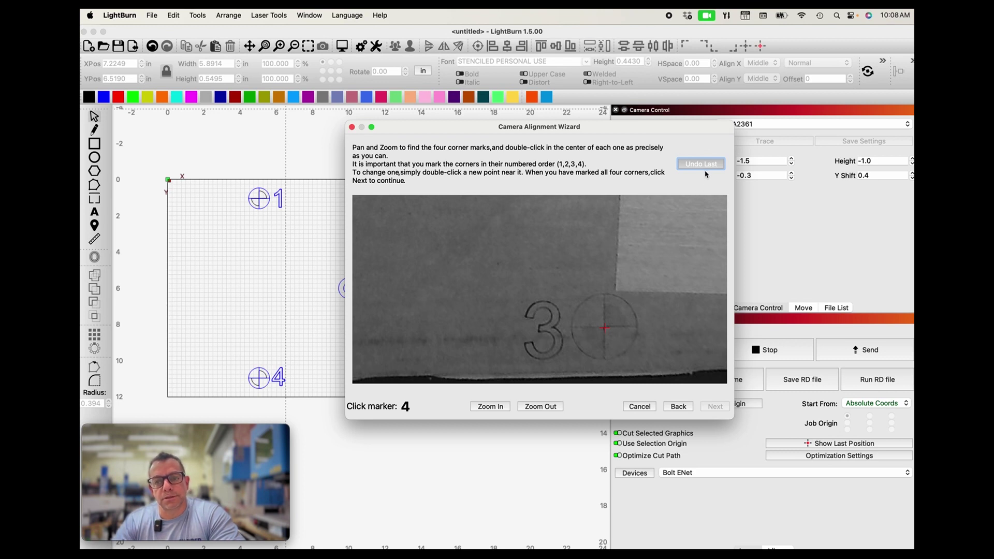
scroll(419, 295, "left", 10)
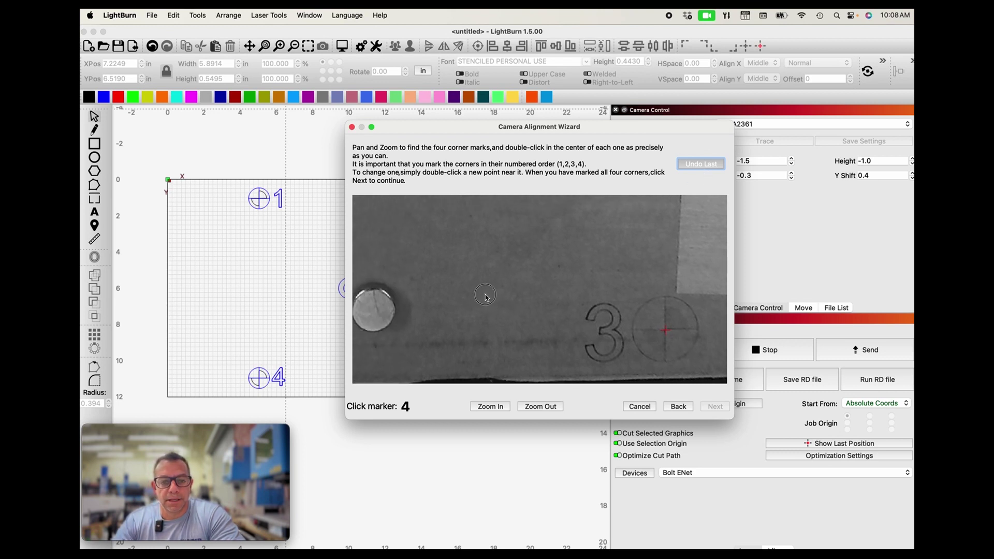
left_click_drag(471, 323, 566, 291)
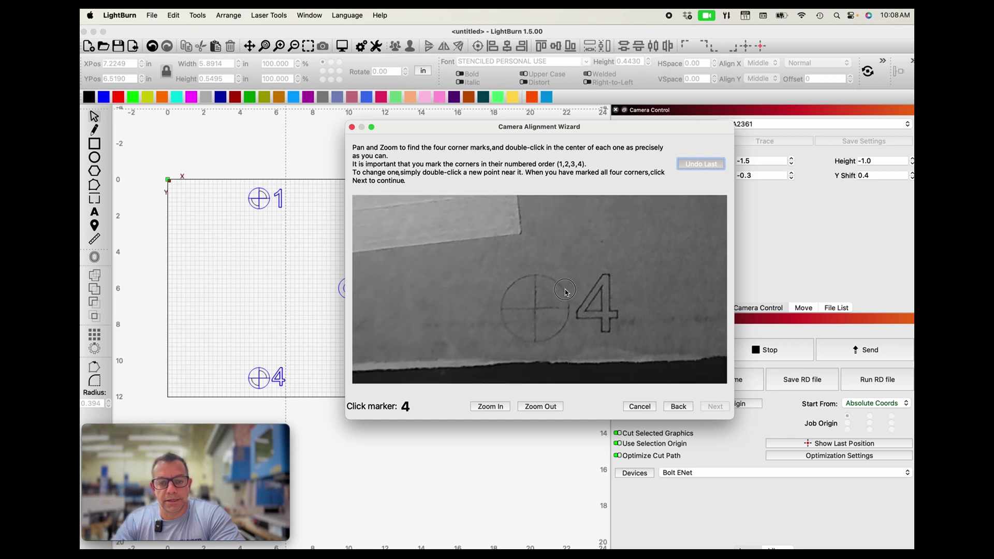
double_click(536, 309)
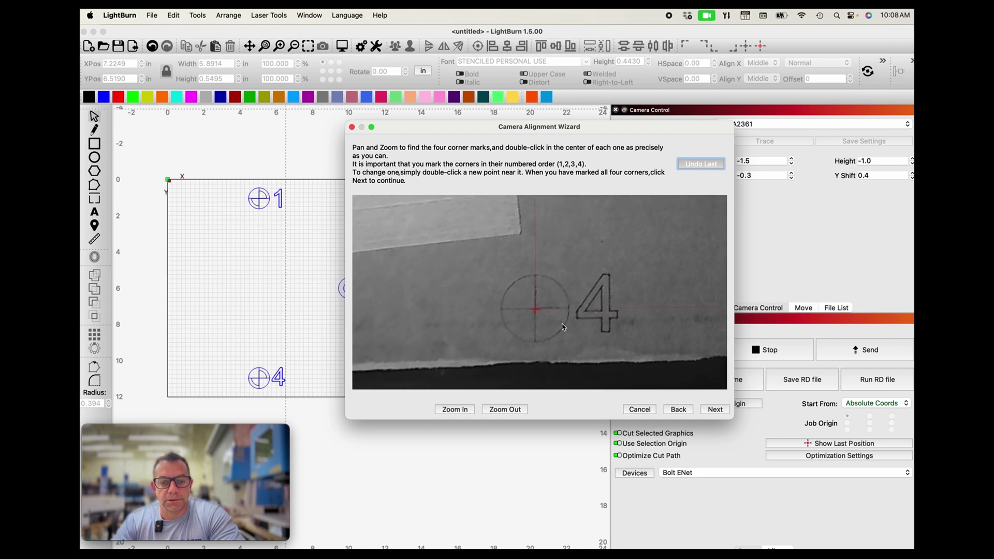
scroll(517, 319, "down", 5)
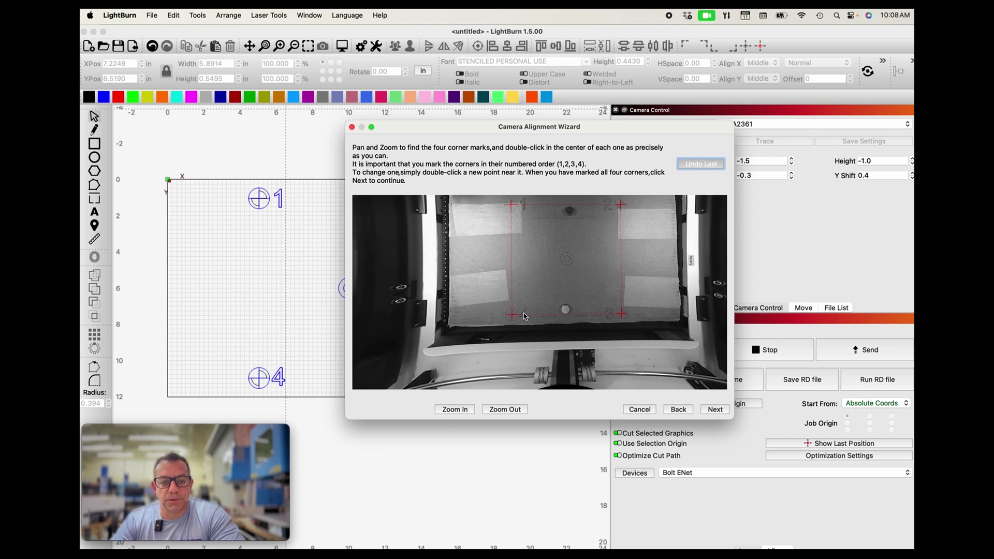
- Finish the alignment wizard and update the camera overlay in Camera Control
left_click(718, 409)
left_click(713, 409)
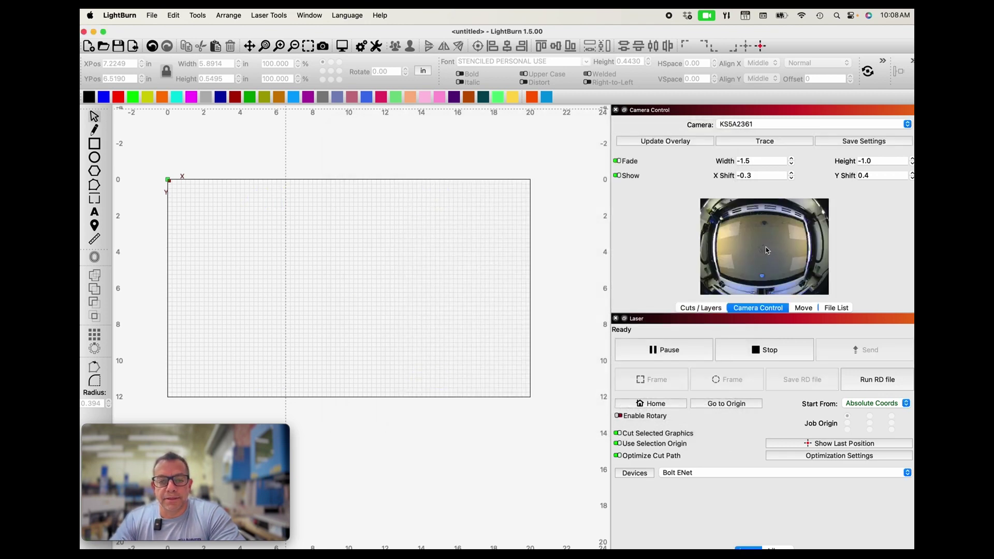
left_click(679, 143)
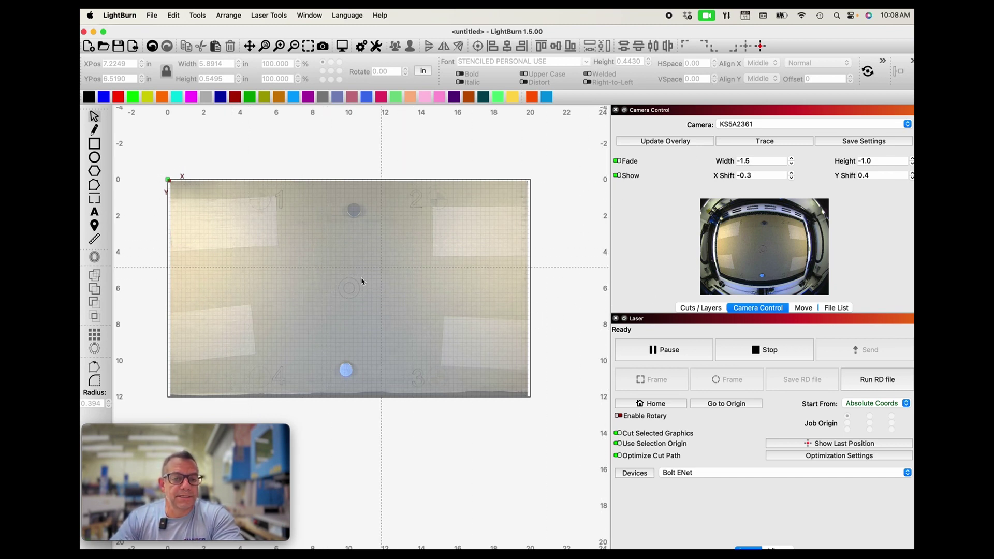
- Zoom in on the burned target circles near X 10, Y 6 and pick the Rectangle tool
scroll(339, 290, "down", 3)
scroll(339, 291, "up", 5)
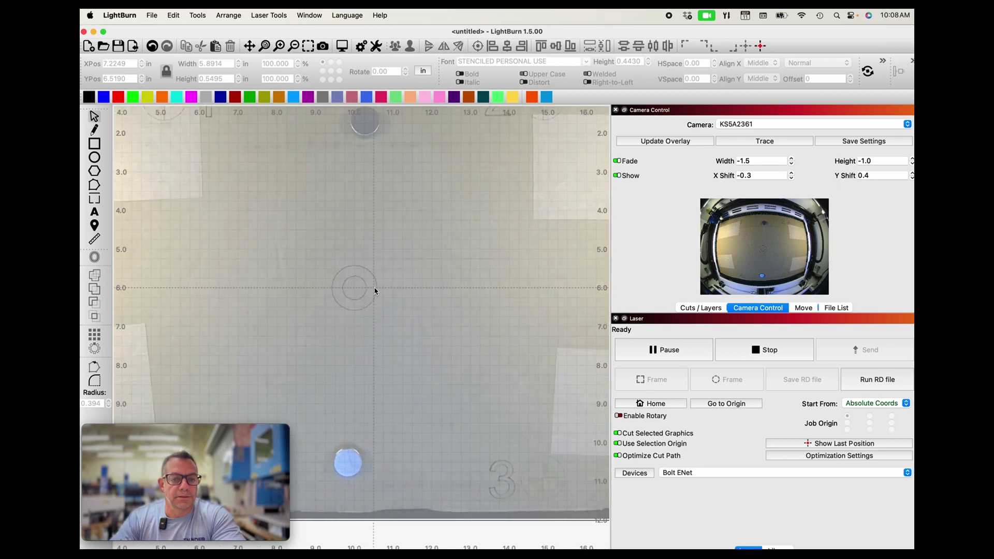
scroll(344, 290, "up", 2)
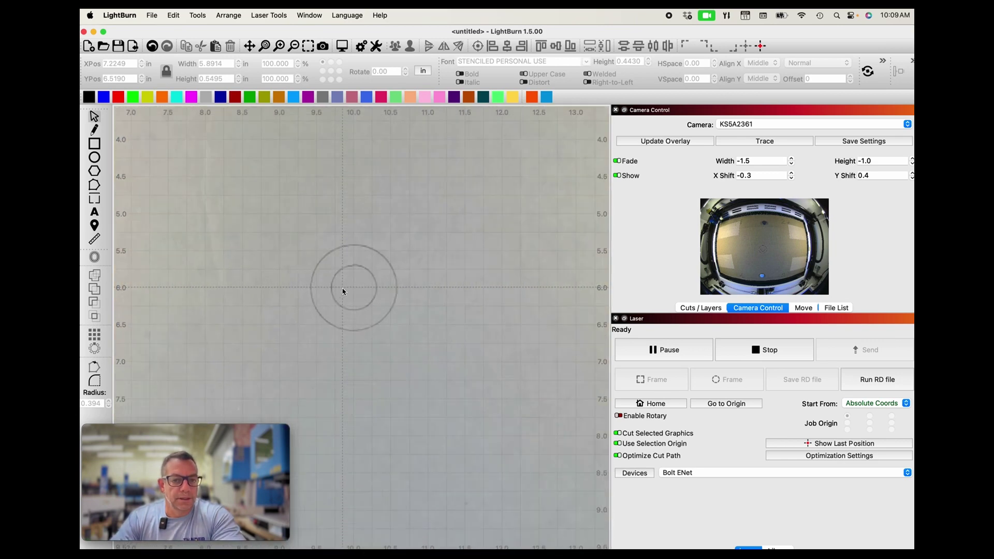
left_click(99, 146)
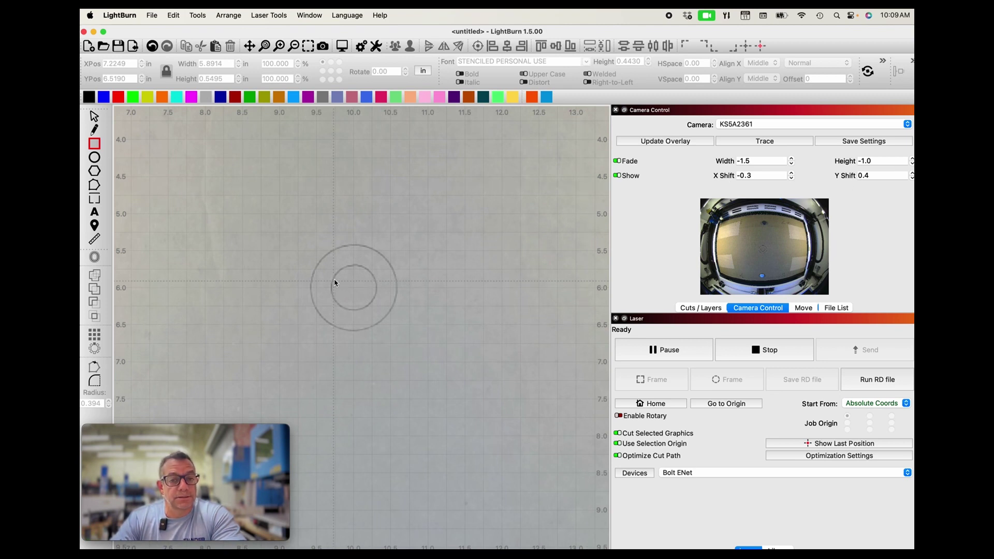
- Draw a square inside the inner circle and resize it to about 0.434 in per side
left_click_drag(339, 273, 369, 304)
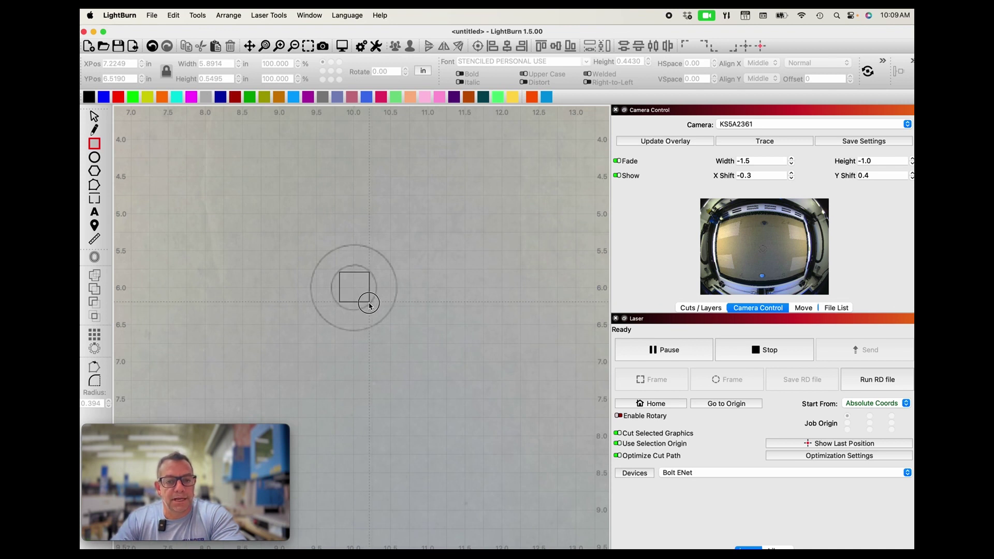
left_click_drag(369, 304, 369, 304)
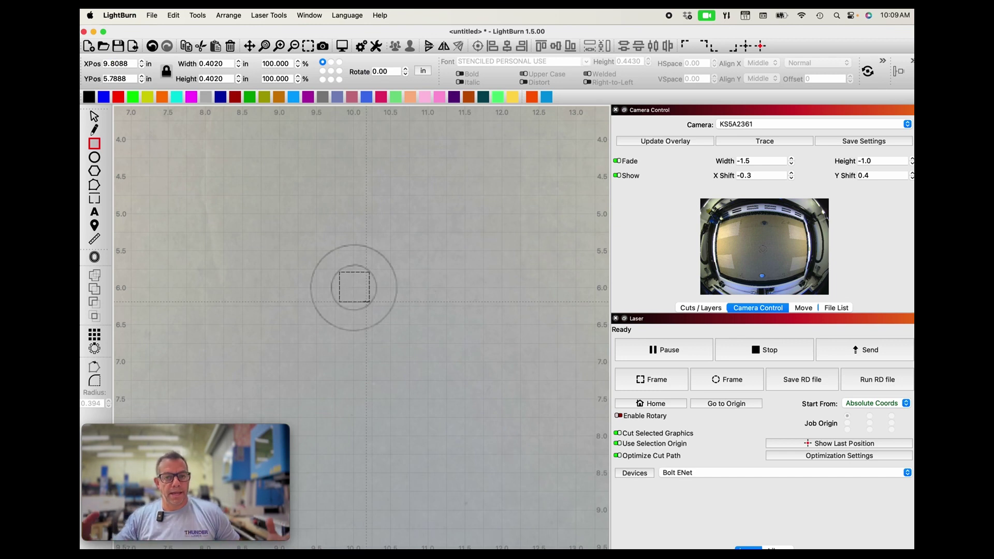
scroll(345, 317, "up", 5)
scroll(344, 317, "up", 1)
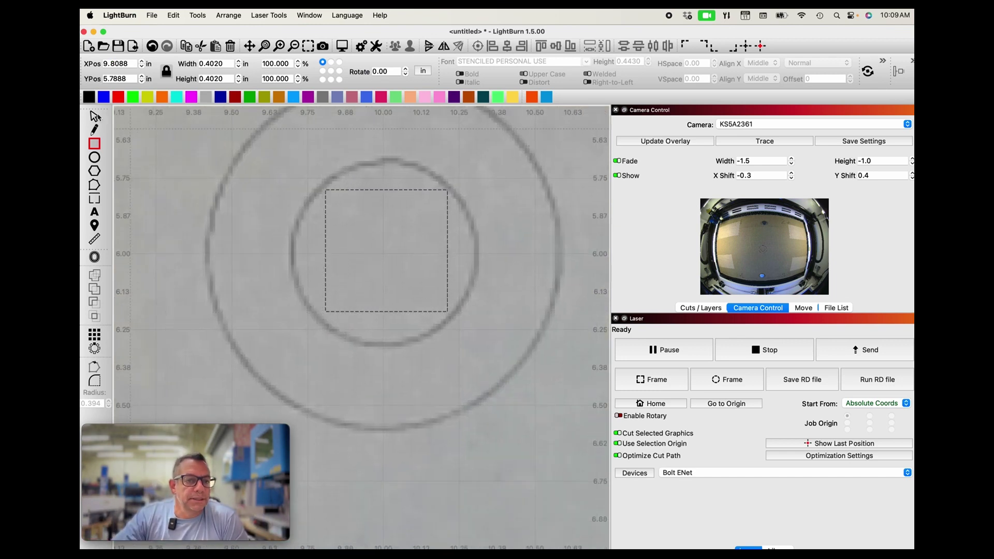
left_click(94, 116)
left_click_drag(320, 316, 312, 324)
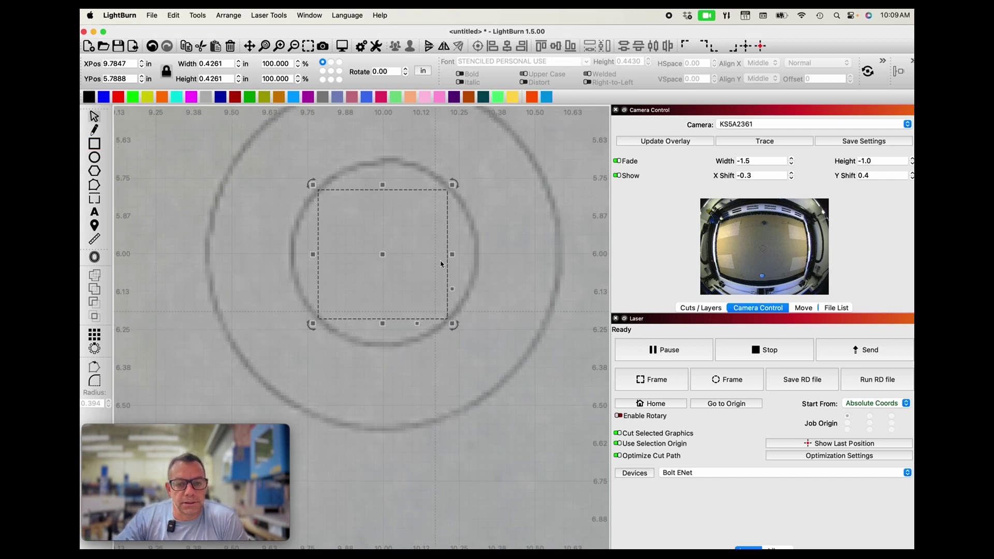
left_click_drag(453, 184, 454, 180)
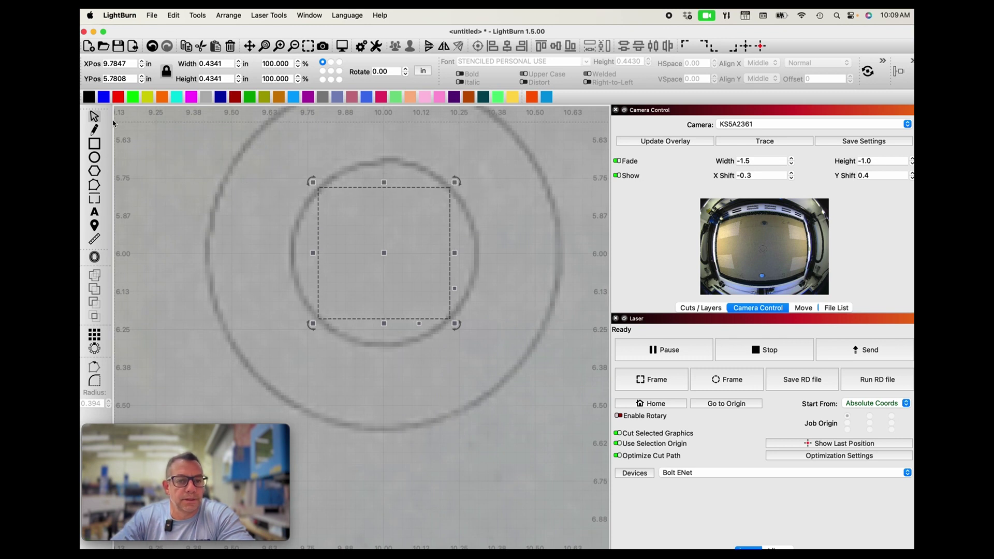
- Assign the test square to the blue layer and send it as LIGHTBRN, overwriting the old file
left_click(104, 98)
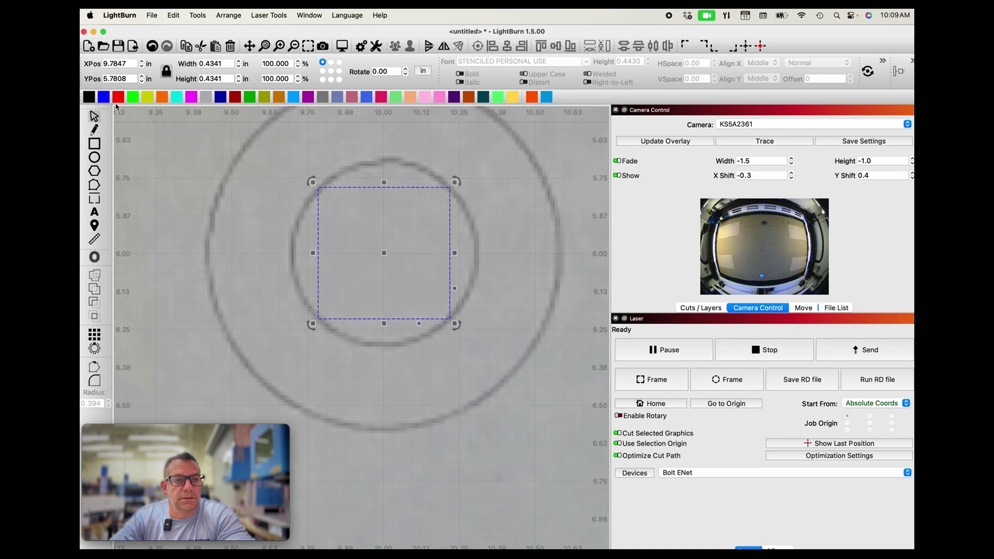
left_click(701, 309)
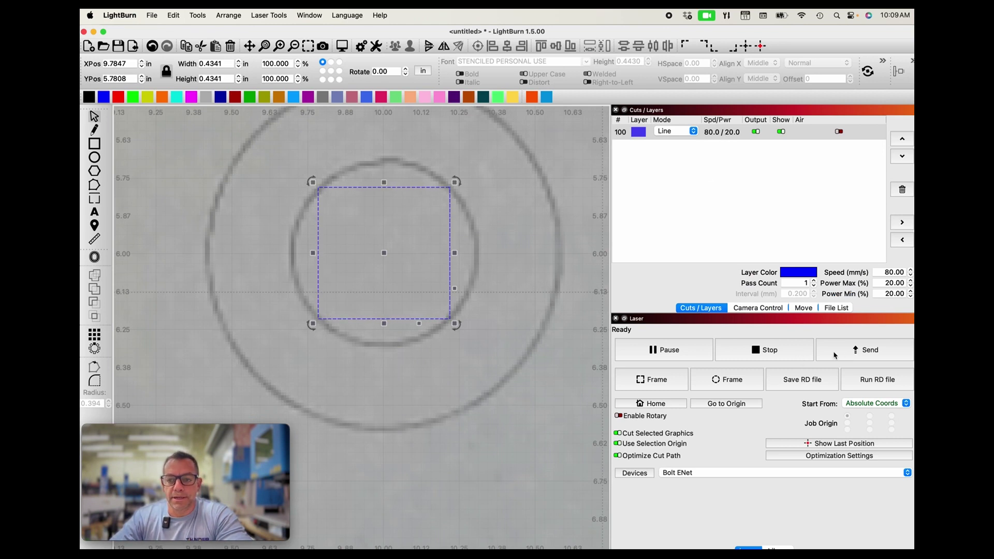
left_click(853, 355)
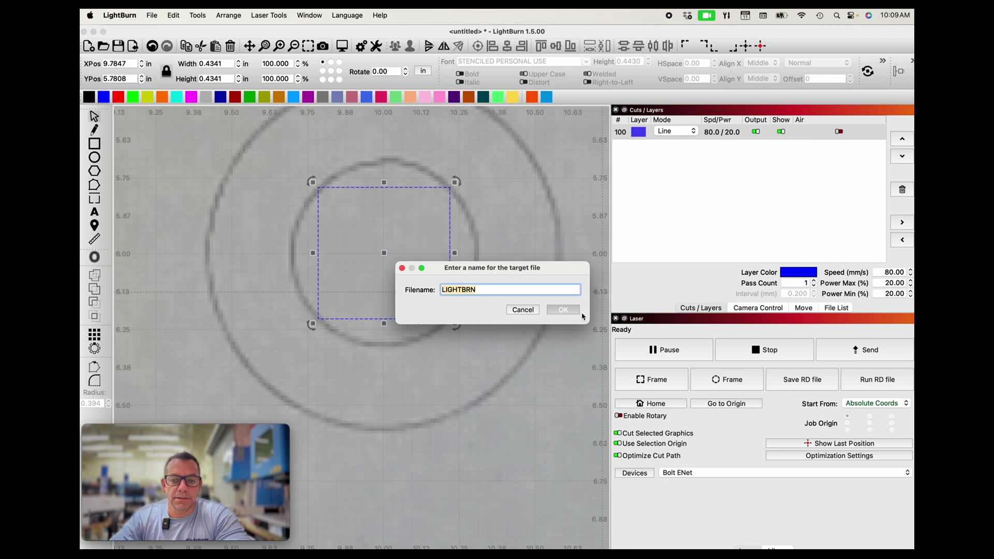
left_click(566, 310)
left_click(542, 309)
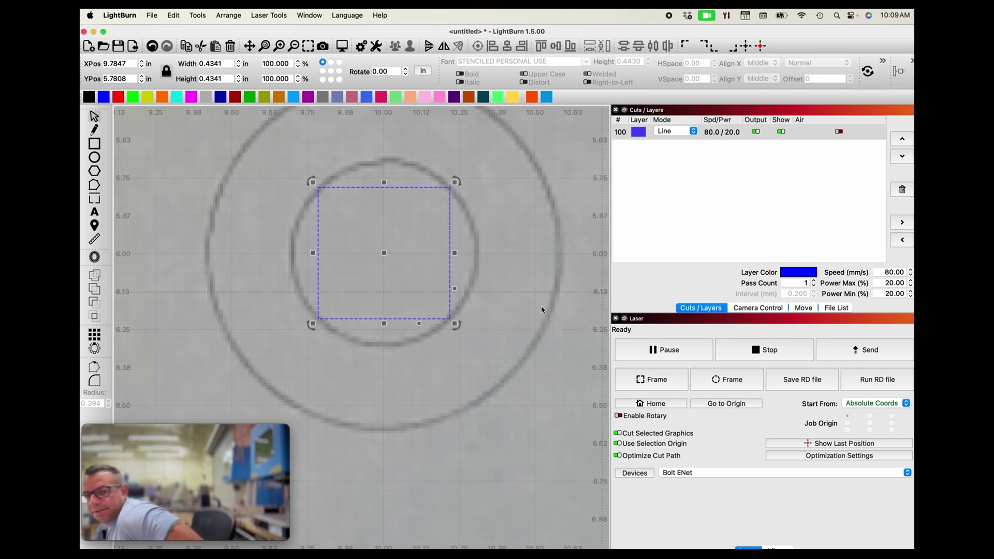
left_click(770, 311)
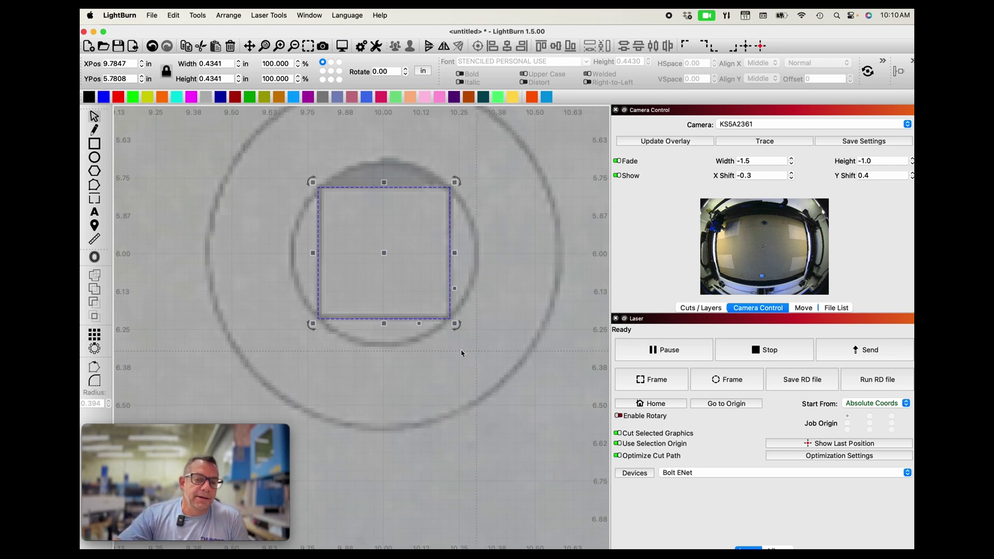
scroll(459, 353, "down", 3)
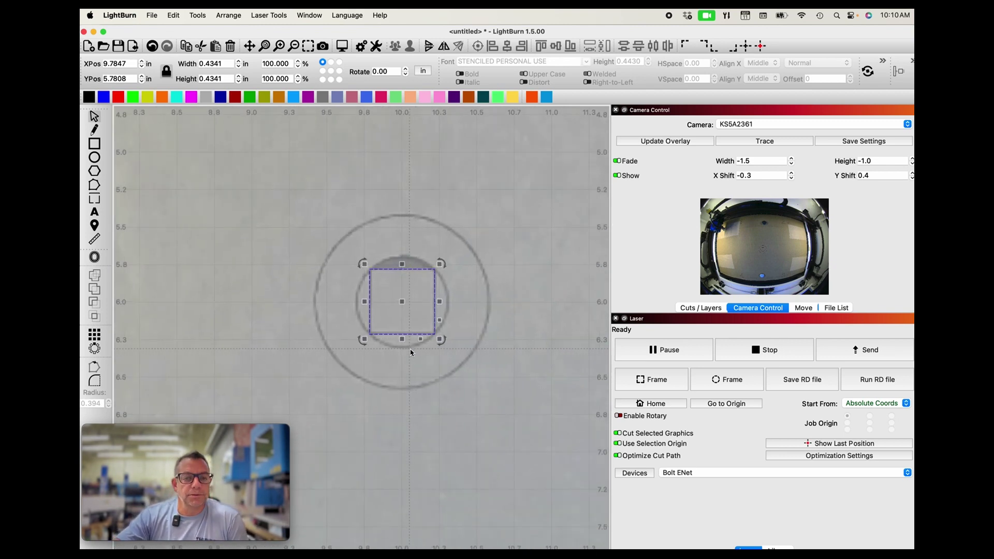
- Zoom out to view the whole laser bed
scroll(319, 397, "down", 10)
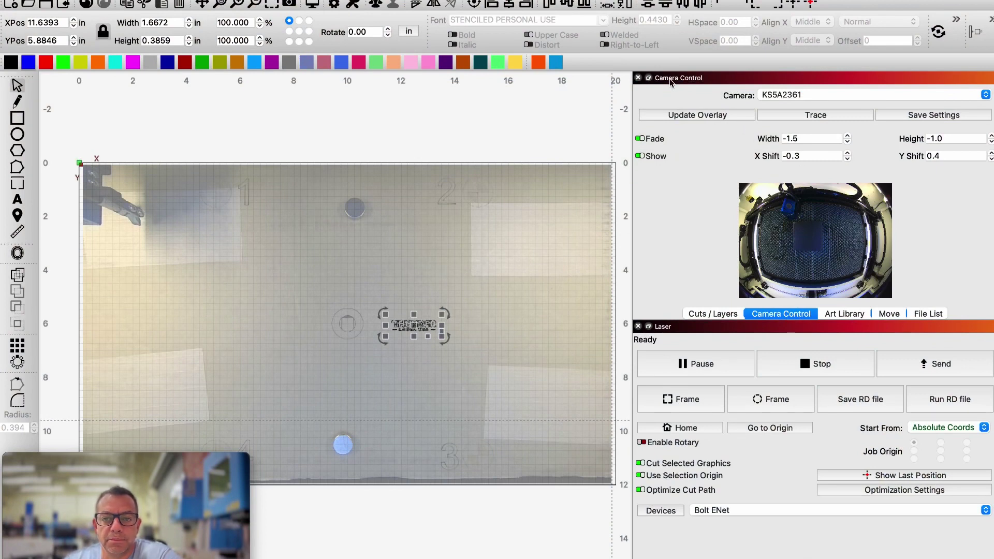
- Refresh the camera overlay to reveal the slate coaster, then move the logo onto it
left_click(695, 115)
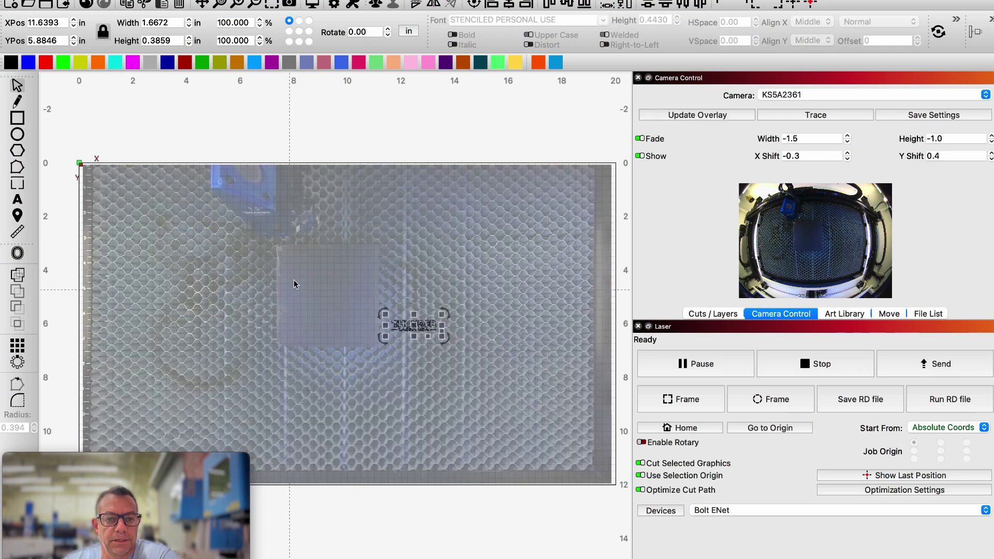
scroll(283, 284, "up", 3)
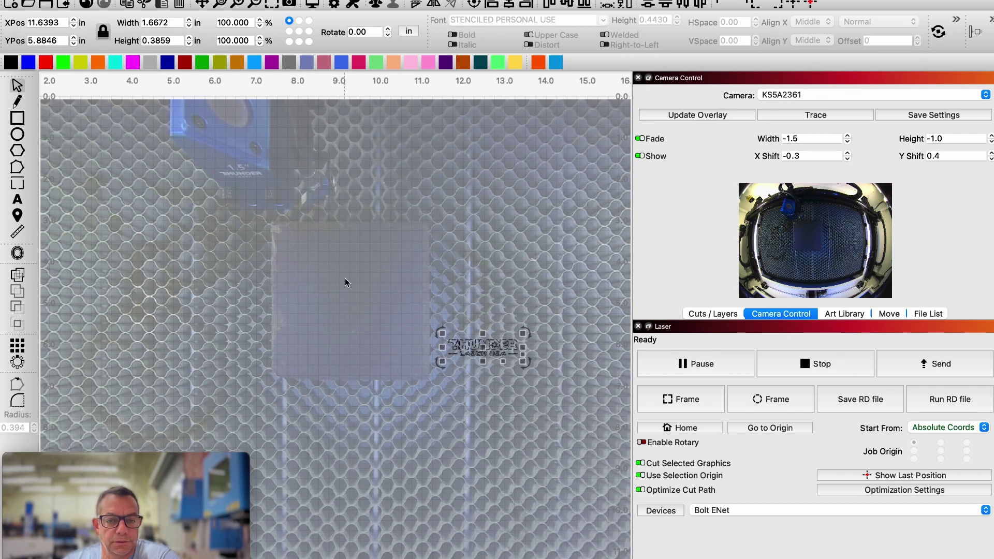
left_click(639, 139)
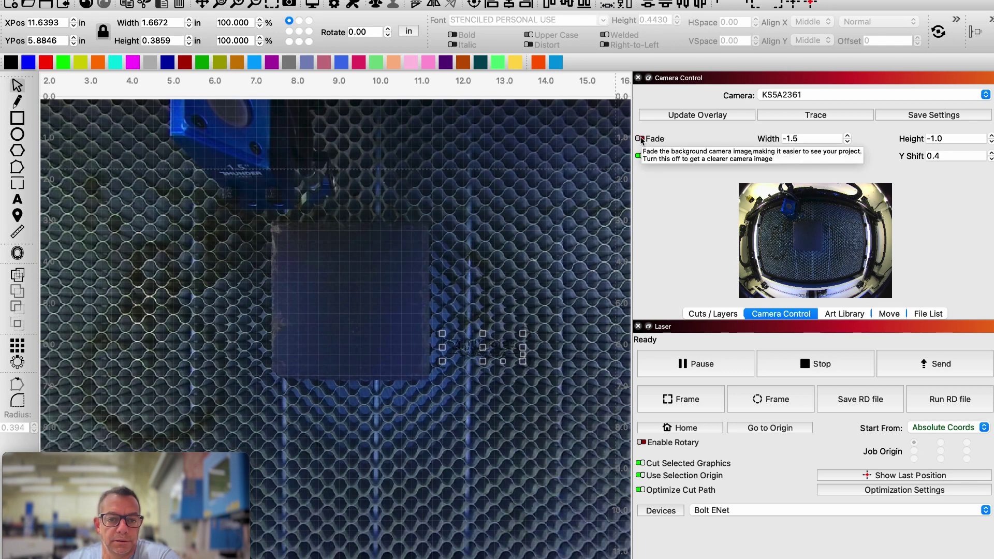
left_click(640, 139)
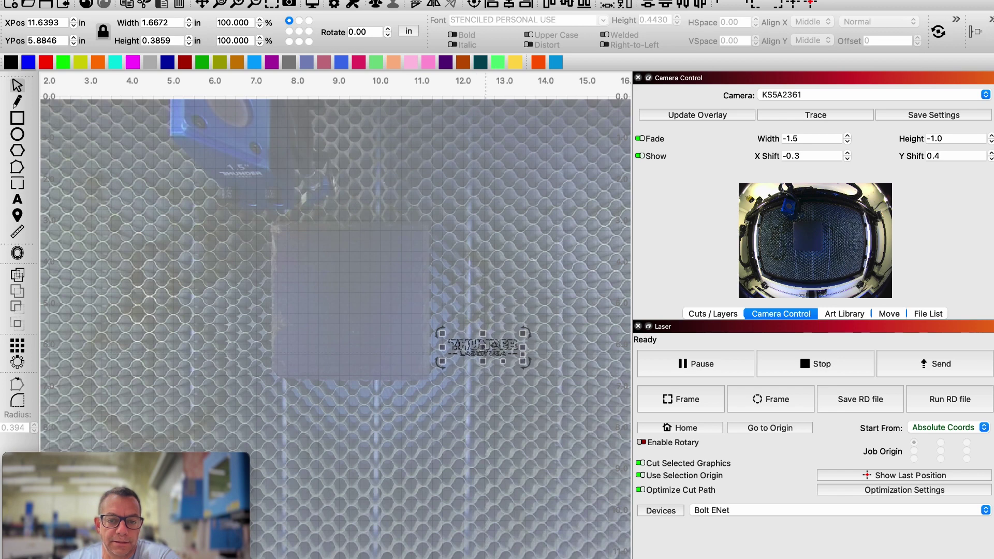
left_click_drag(483, 347, 348, 297)
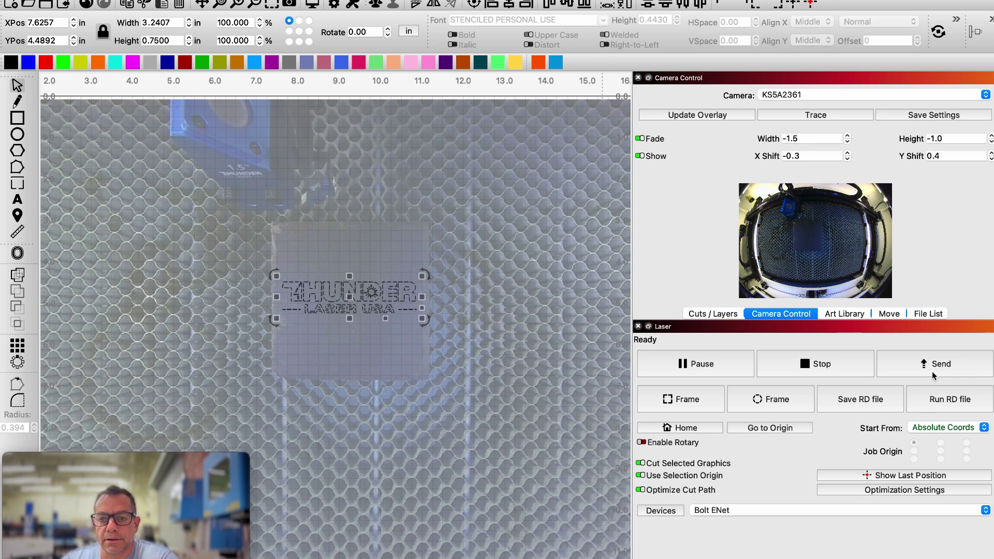
- Send the logo's Fill layer job (400 mm/s, 30% power) as LIGHTBRN, replacing the old file
left_click(730, 315)
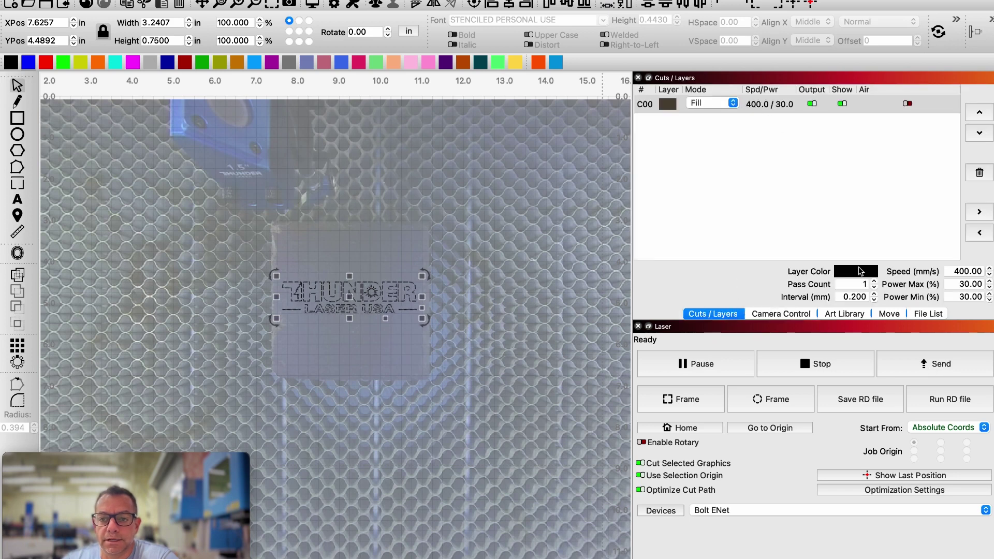
left_click(942, 363)
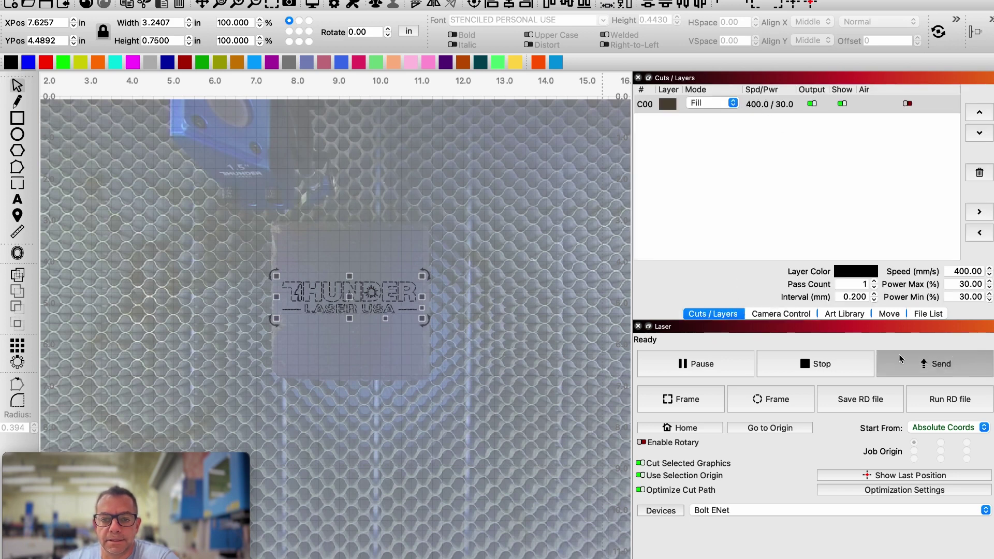
left_click(577, 318)
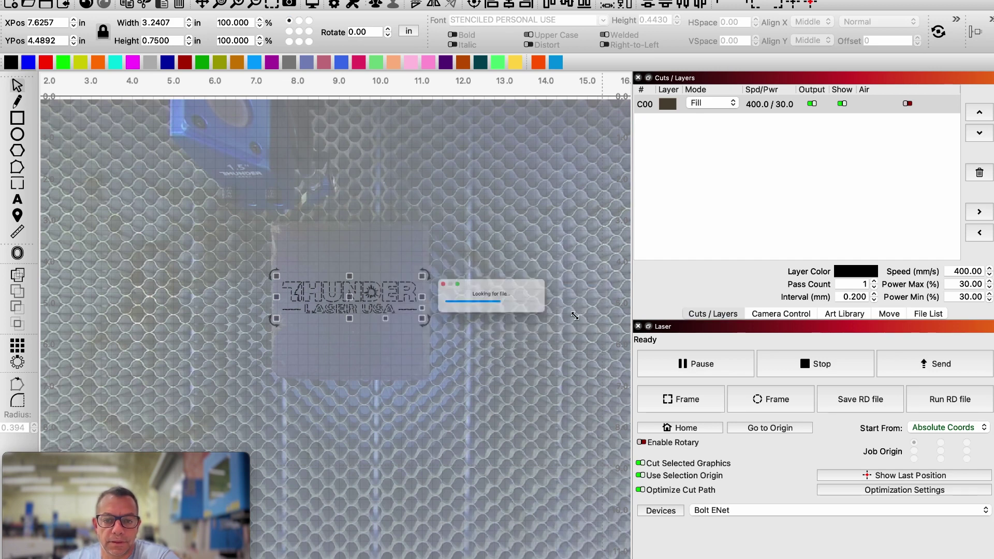
left_click(545, 313)
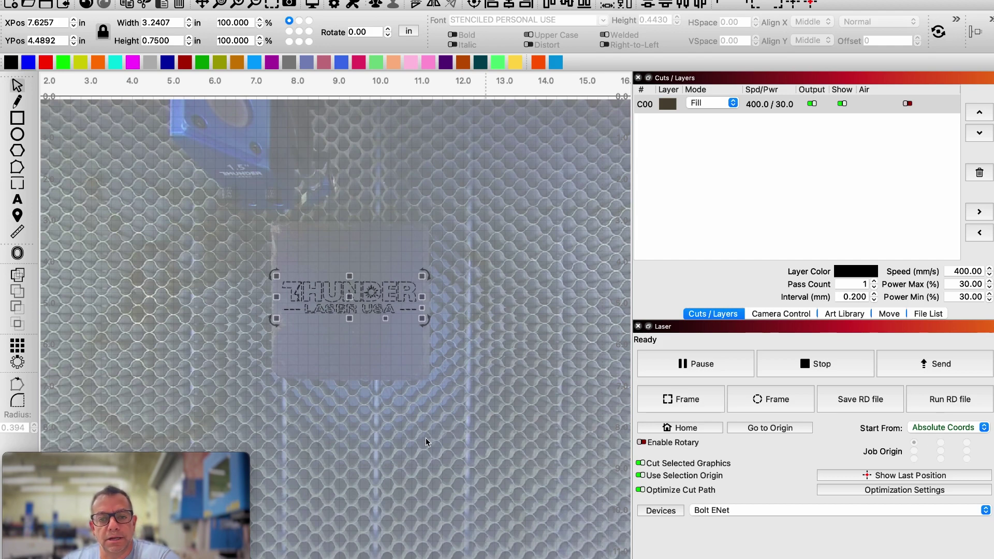
scroll(429, 432, "down", 1)
scroll(429, 437, "down", 4)
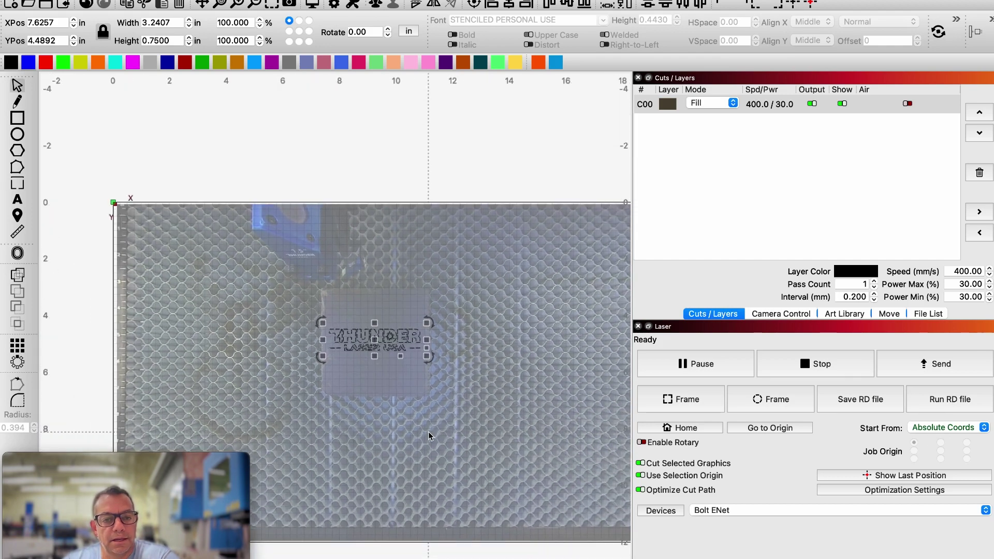